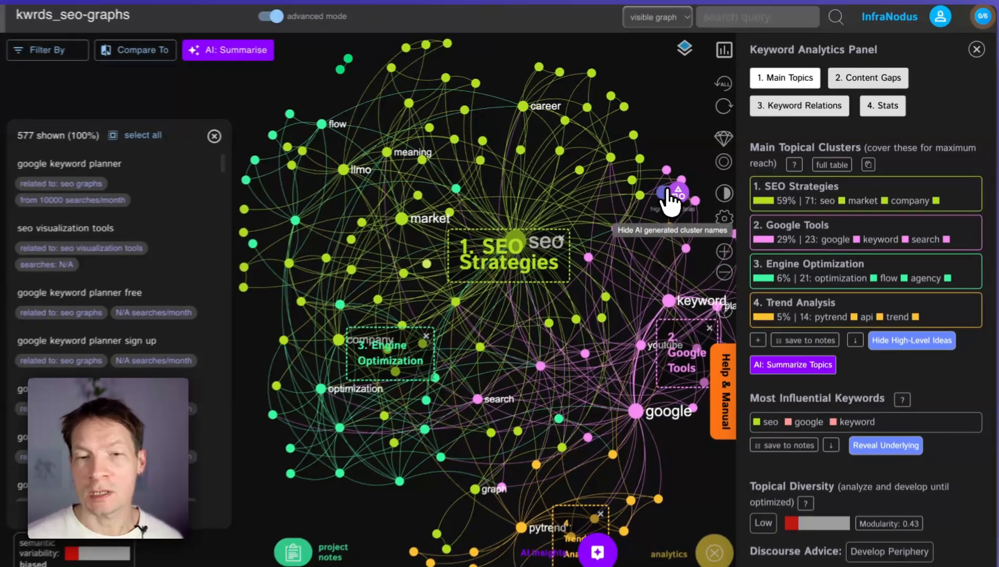
# Step: Hide the AI-generated cluster names on the kwrds_seo-graphs graph and show them again to compare both views
pyautogui.click(675, 188)
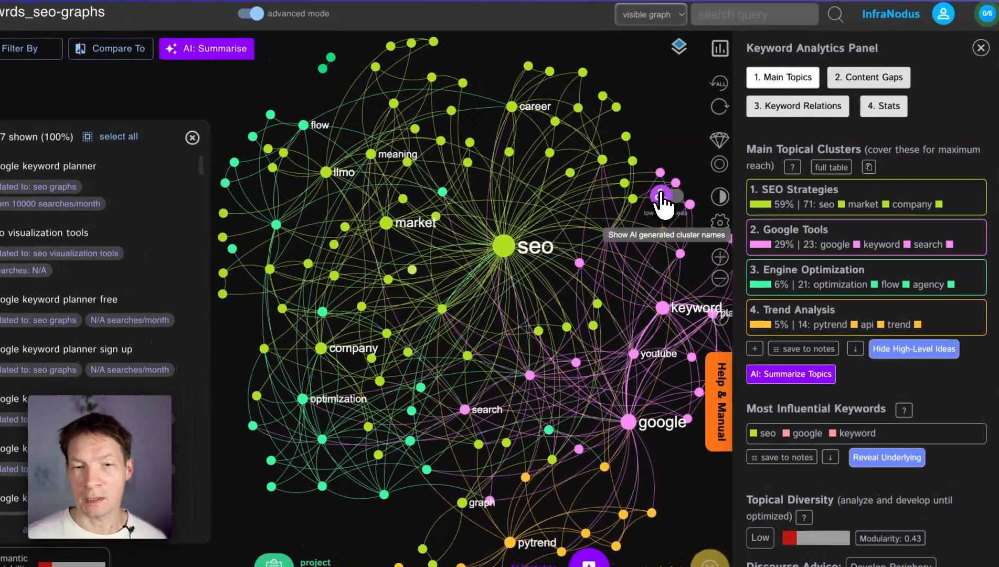
pyautogui.click(676, 188)
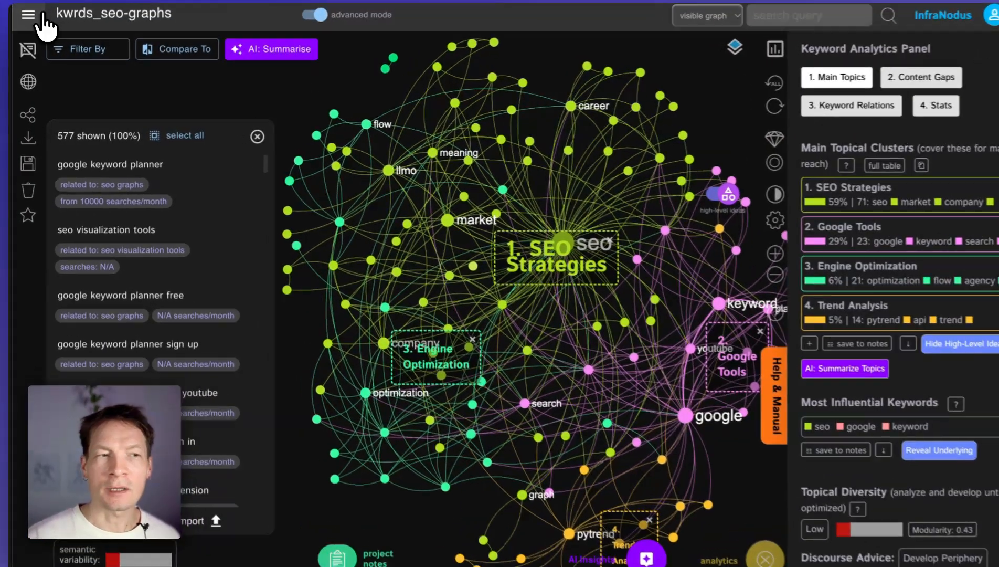
# Step: Open the google_seo-graphs graph and show its AI-generated cluster names
pyautogui.click(27, 19)
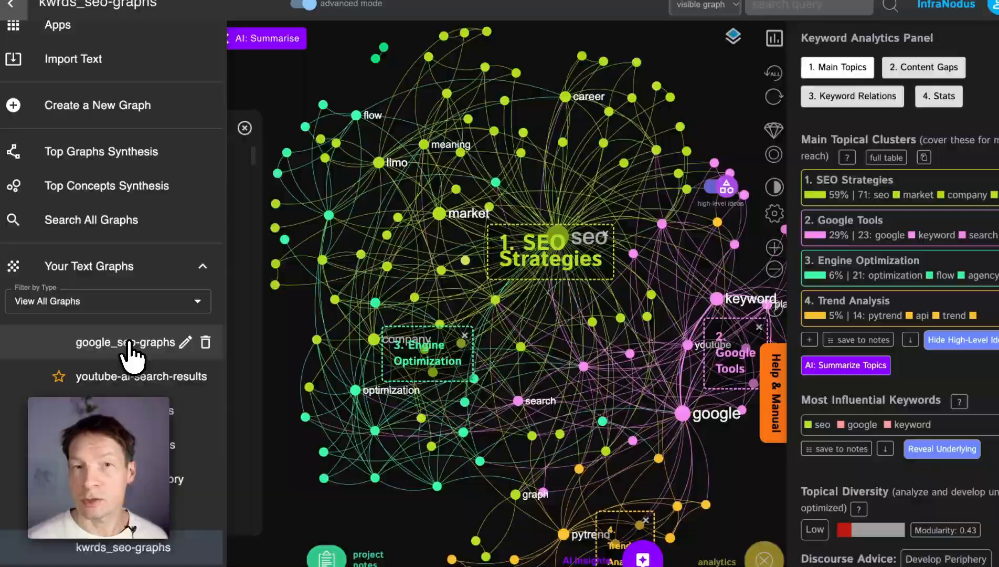
pyautogui.click(130, 350)
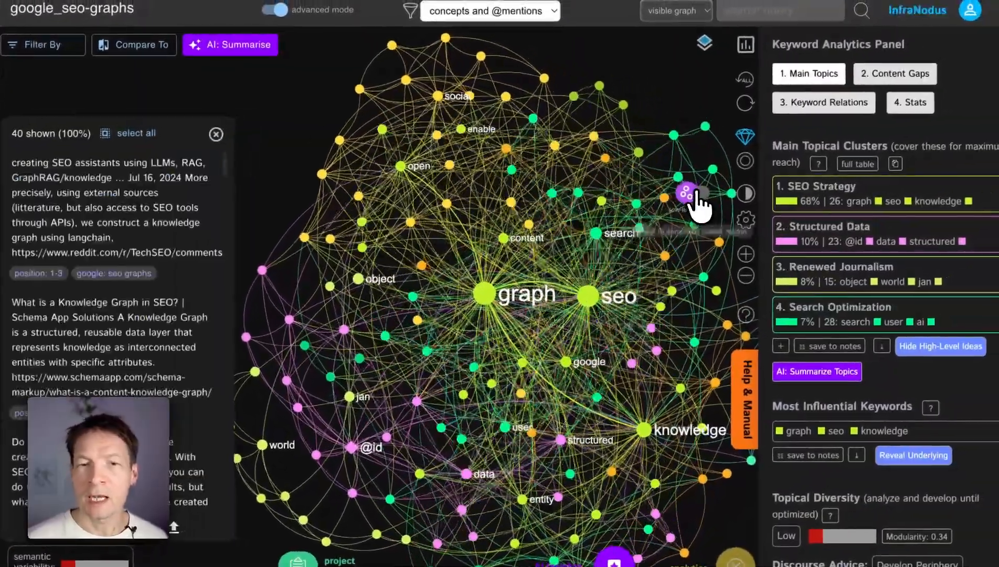
pyautogui.click(696, 192)
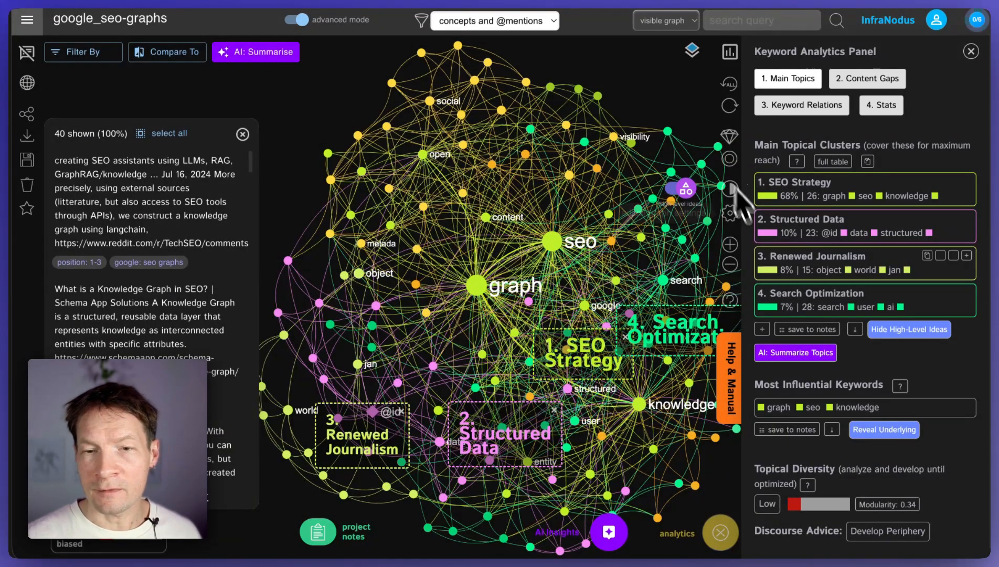
# Step: Expand the main topical clusters to review the full list and collapse it again
pyautogui.click(762, 329)
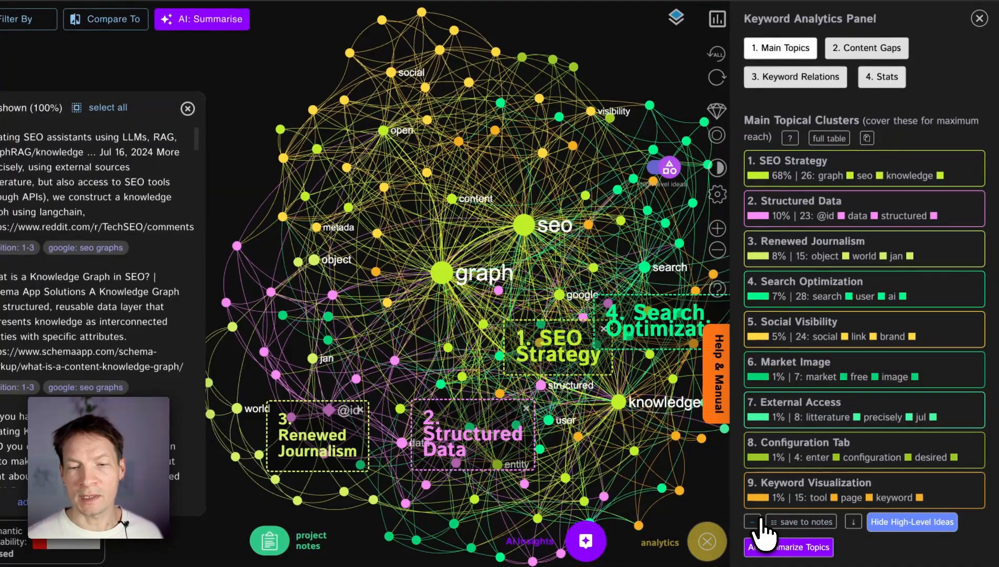
pyautogui.click(764, 514)
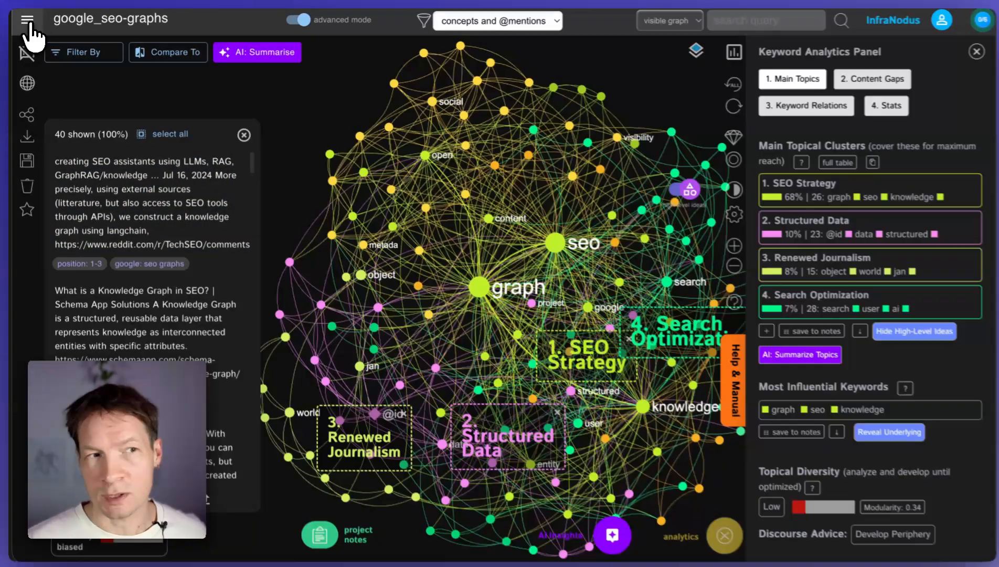
# Step: Start the Promote: Market Research & SEO Analysis workflow for "seo graphs" with Search Intent as the data source
pyautogui.click(28, 22)
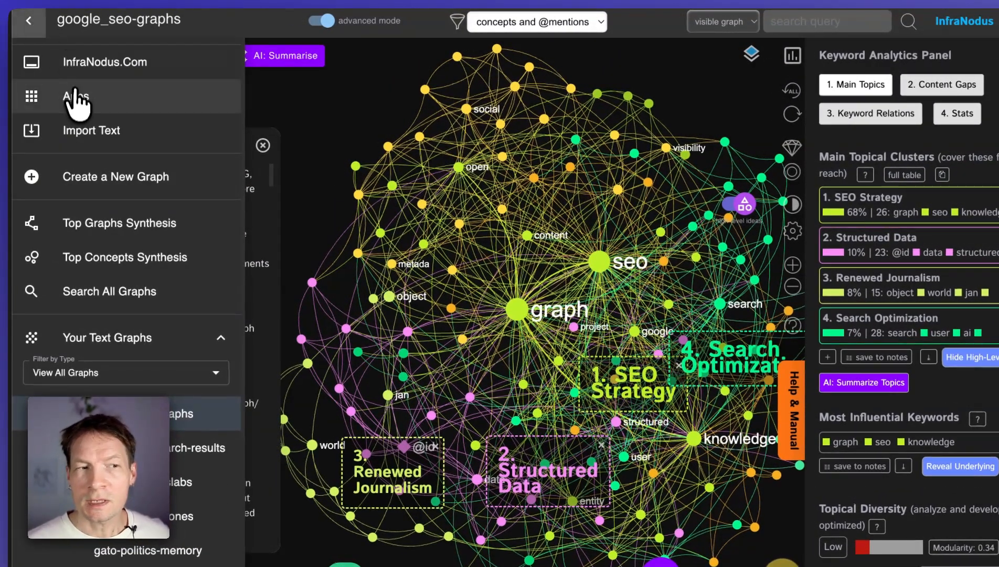
pyautogui.click(77, 97)
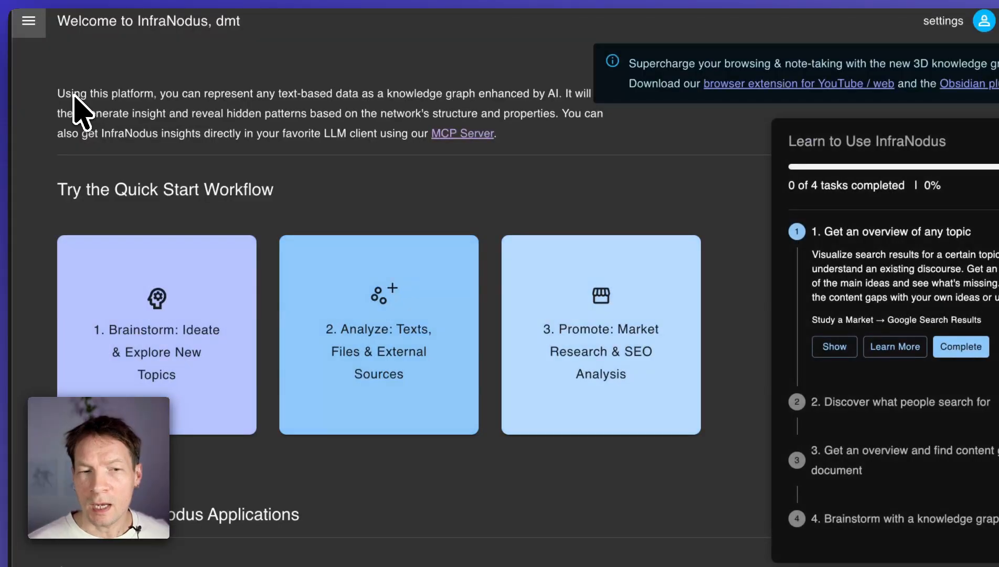
pyautogui.click(580, 294)
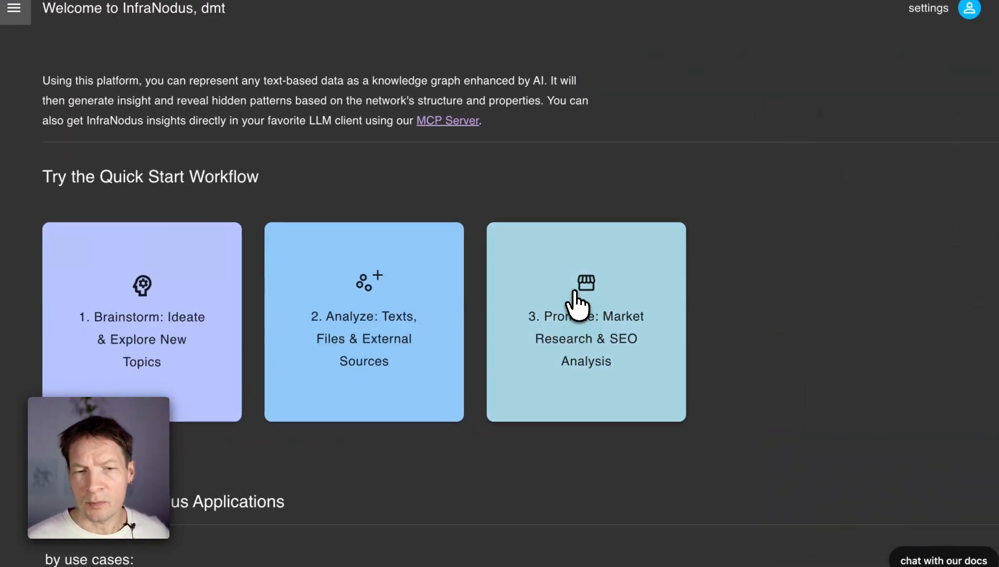
pyautogui.click(233, 185)
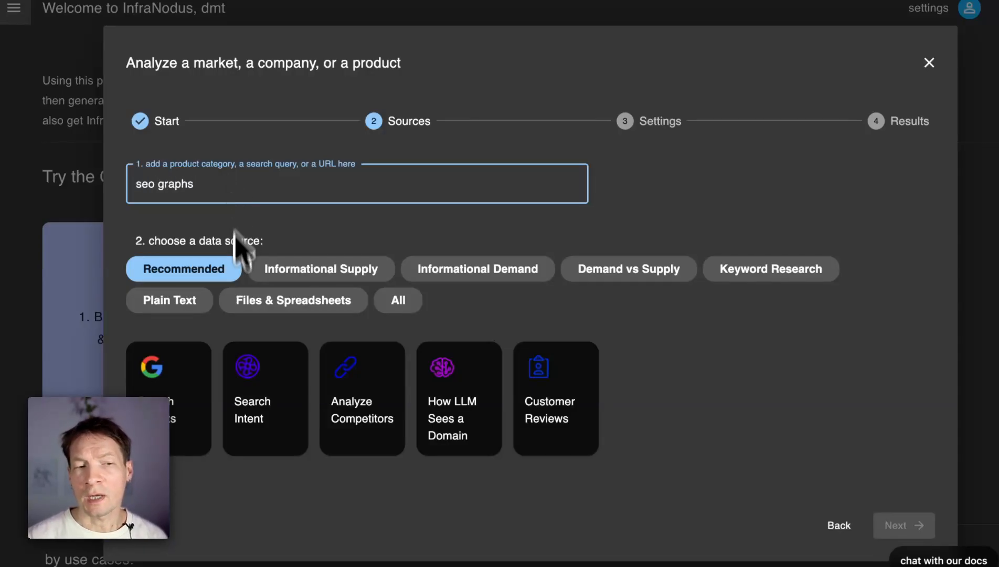
pyautogui.moveTo(283, 389)
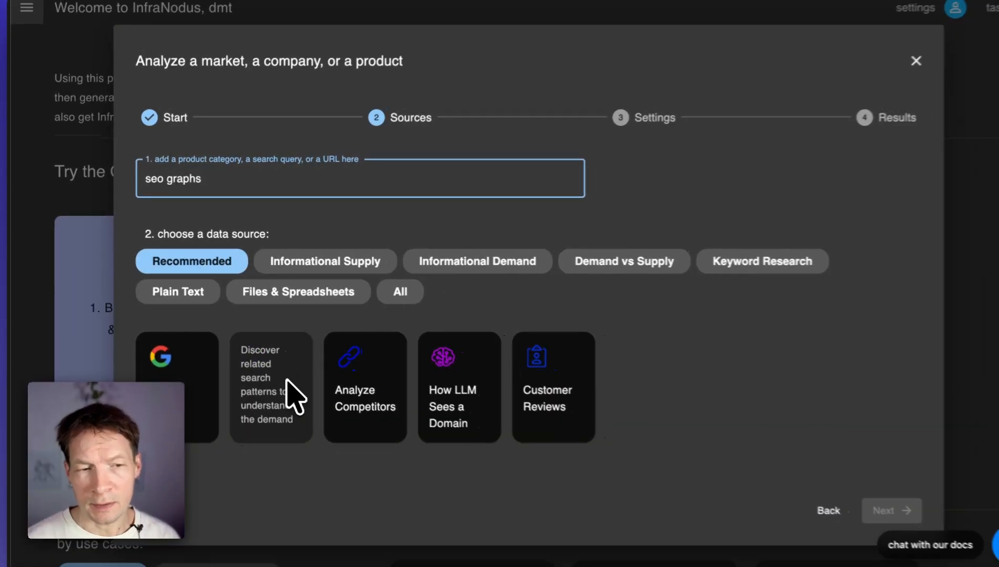
pyautogui.click(274, 420)
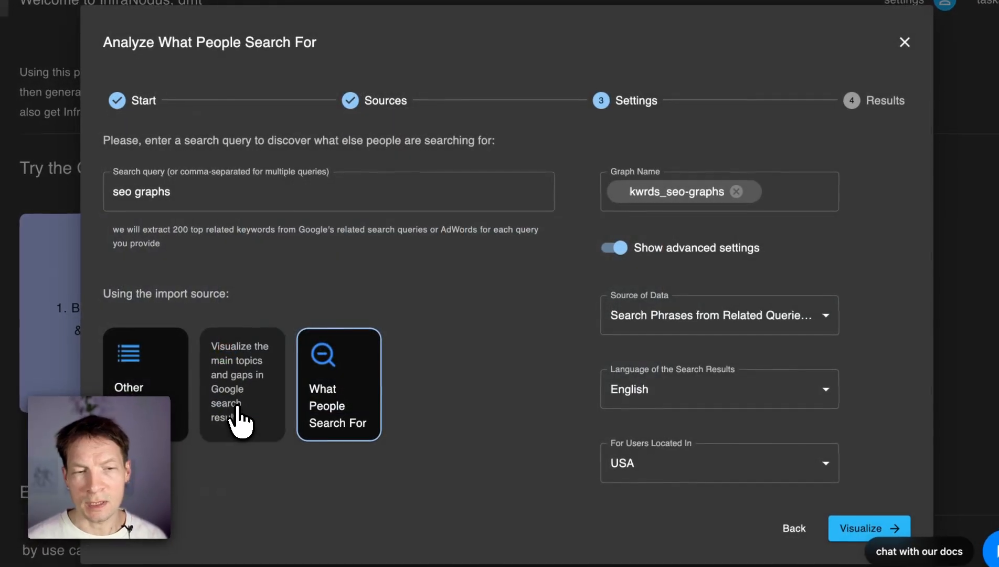
# Step: Name the graph kwrds_seo-graphs_graph and visualize what people search for
pyautogui.click(700, 195)
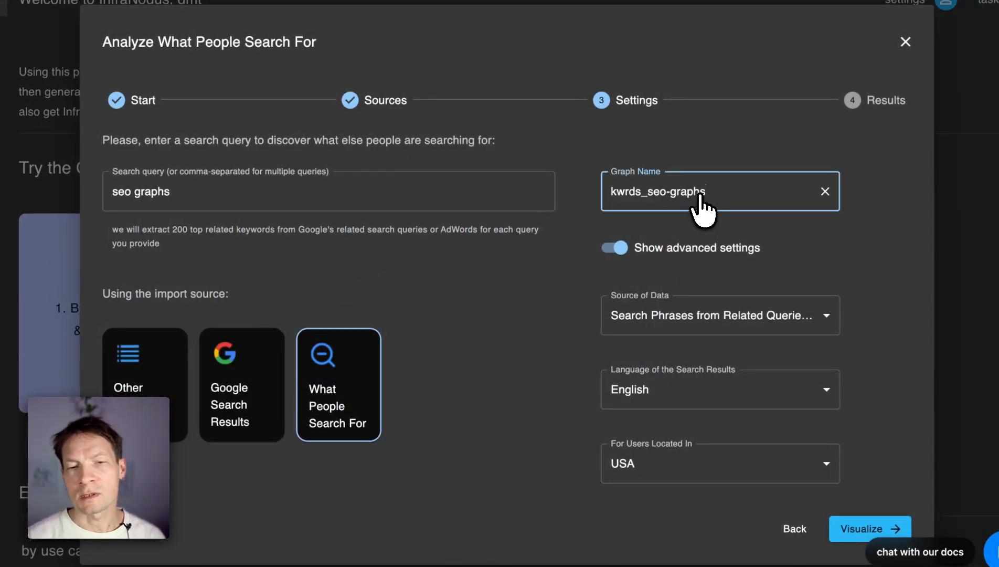
pyautogui.write('_graph')
pyautogui.press('Return')
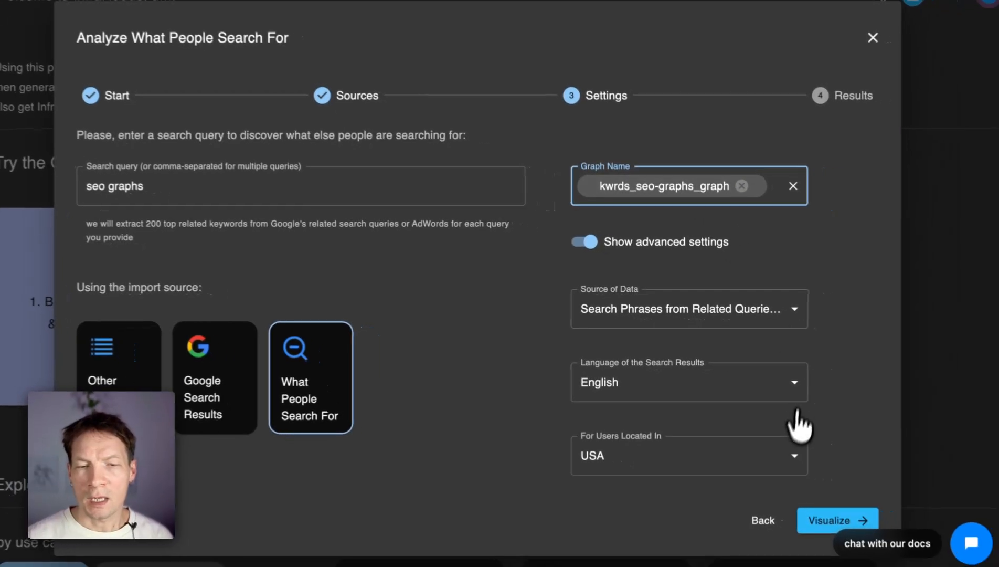
pyautogui.scroll(-2, 814, 419)
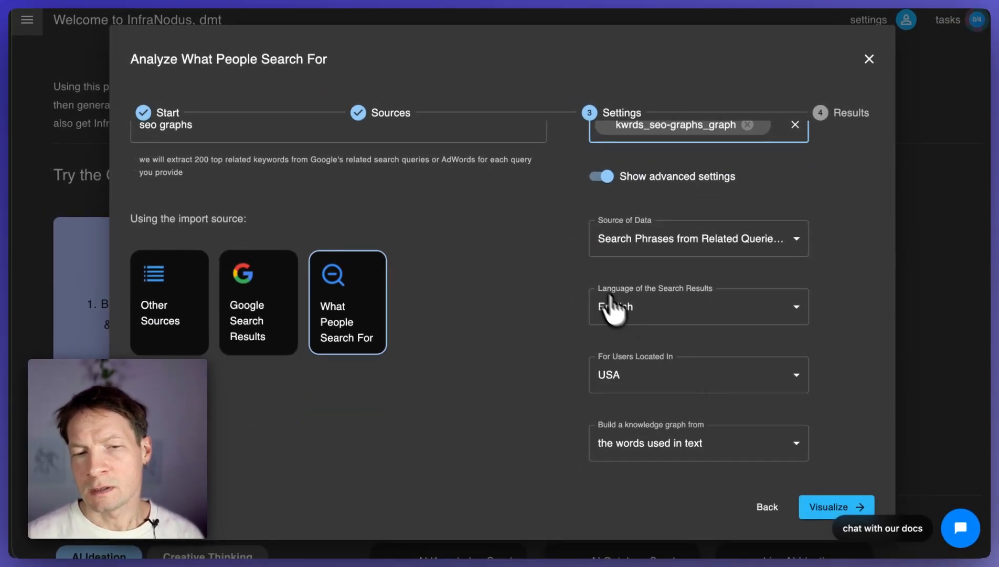
pyautogui.click(819, 505)
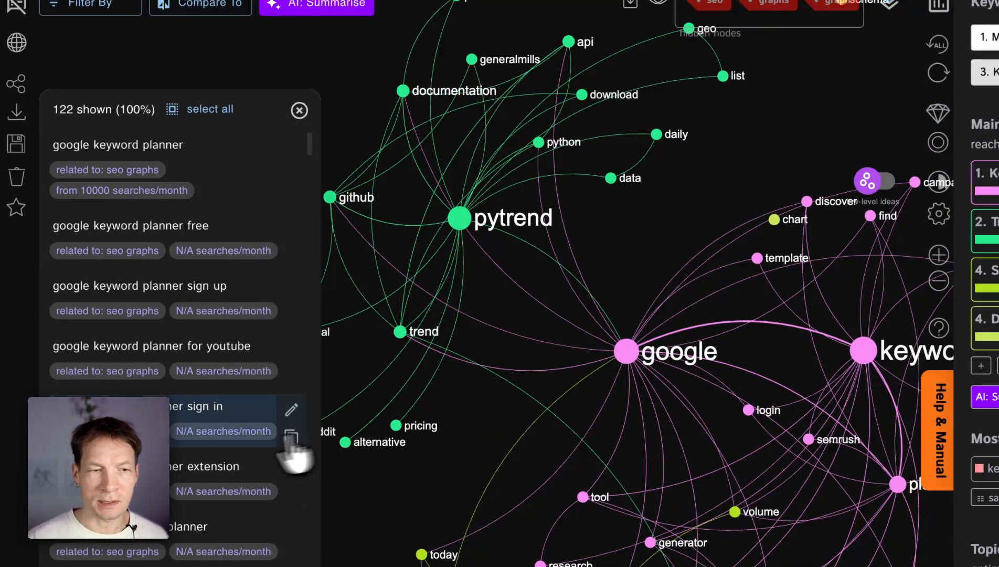
# Step: Read through the list of related search phrases and their monthly search volumes
pyautogui.scroll(-5, 219, 446)
pyautogui.scroll(-10, 215, 430)
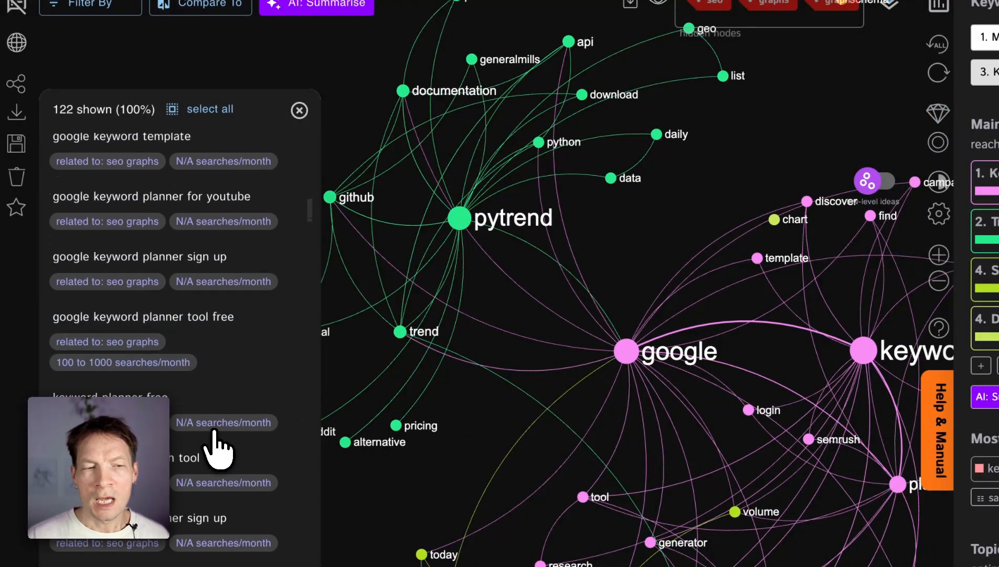
pyautogui.scroll(3, 137, 264)
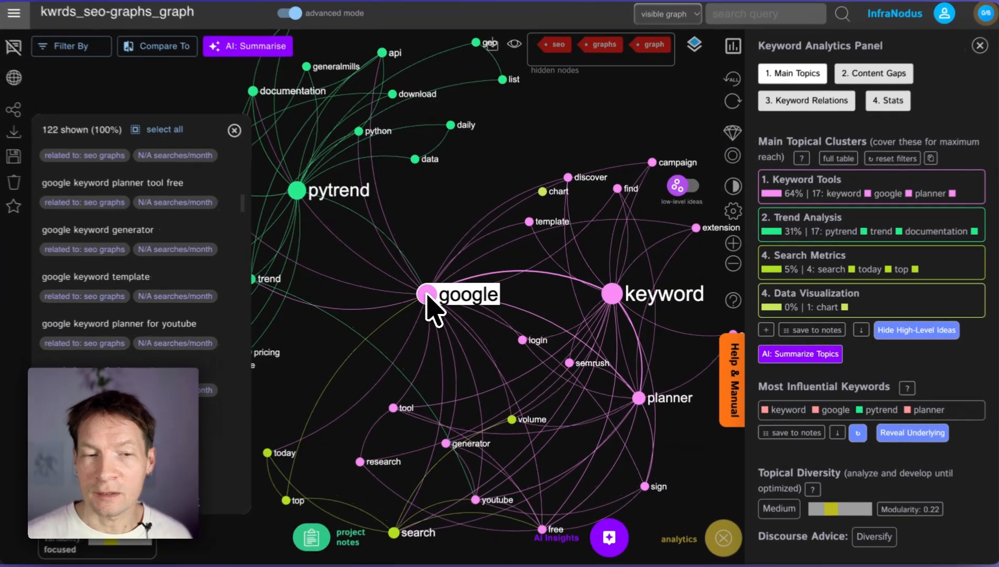
# Step: Examine the google and keyword nodes in the graph
pyautogui.click(431, 294)
pyautogui.click(431, 294)
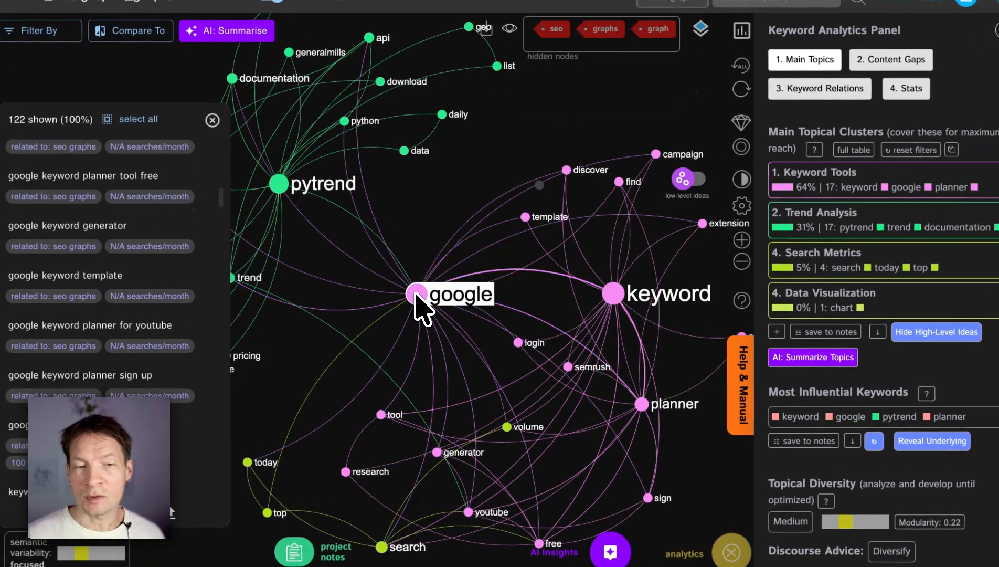
pyautogui.click(617, 298)
pyautogui.click(611, 299)
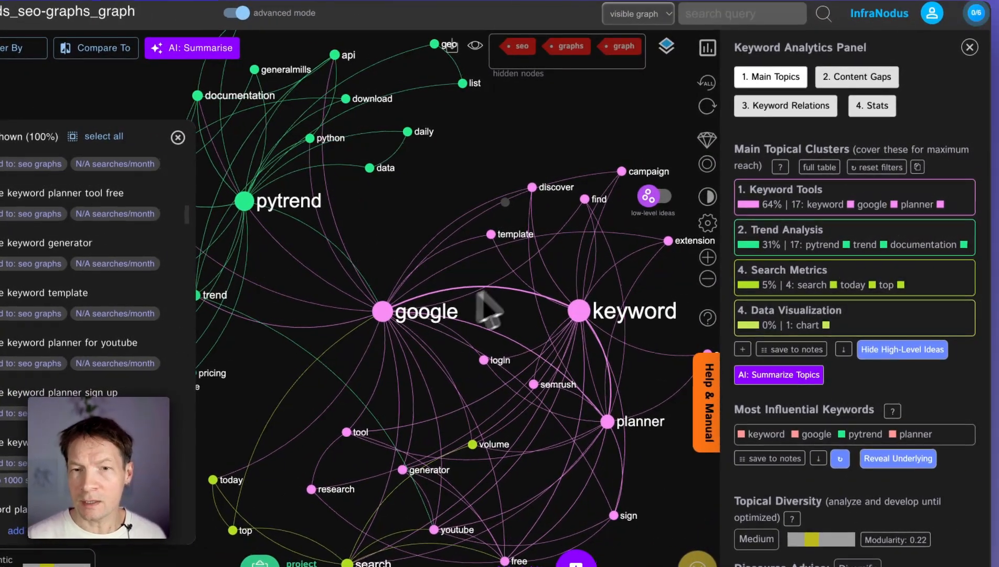
# Step: Filter the graph to the Keyword Tools topical cluster and clear the filter again
pyautogui.click(810, 190)
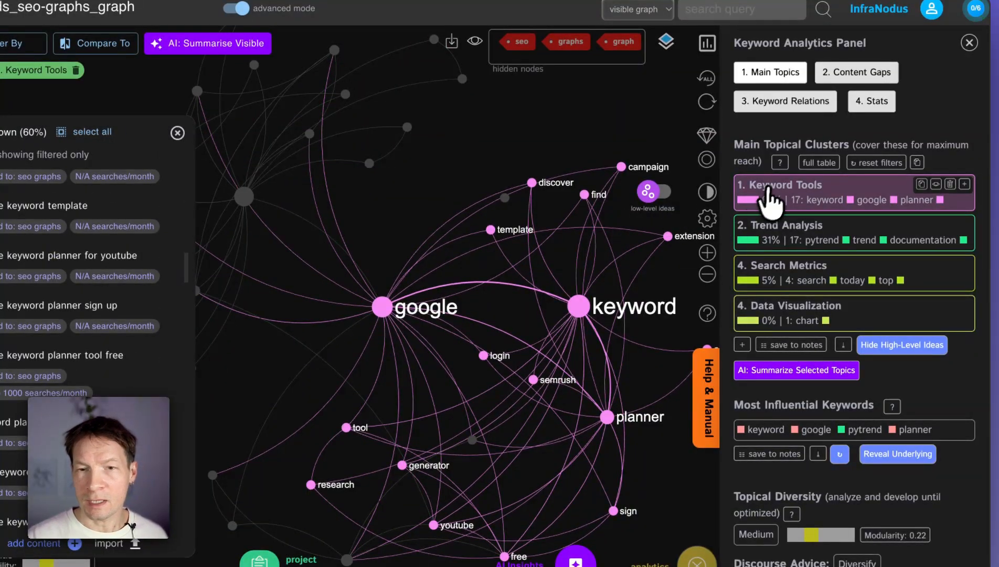
pyautogui.click(775, 184)
# Step: Switch the graph between high-level ideas and low-level ideas for comparison, ending on low-level ideas
pyautogui.click(651, 193)
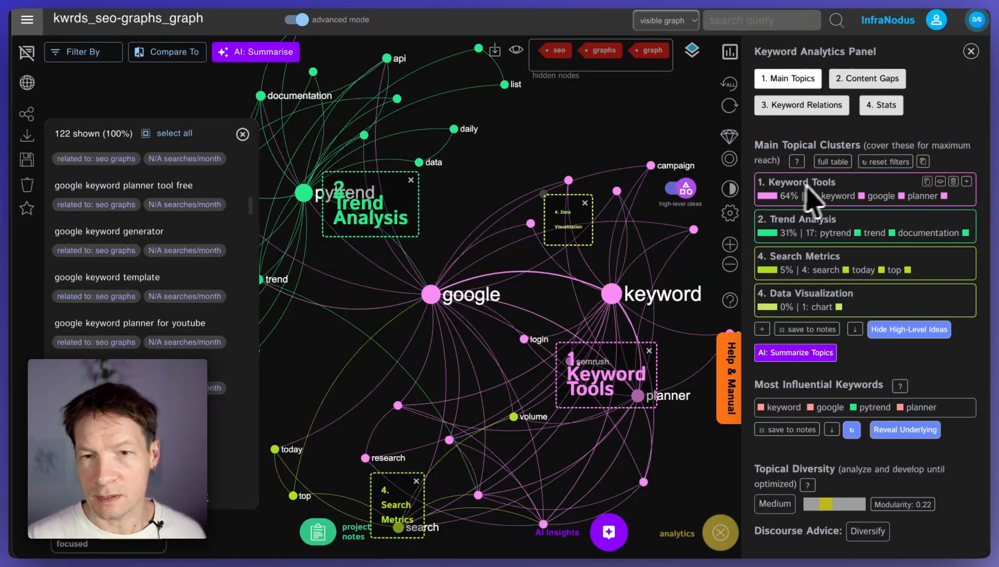
pyautogui.click(685, 189)
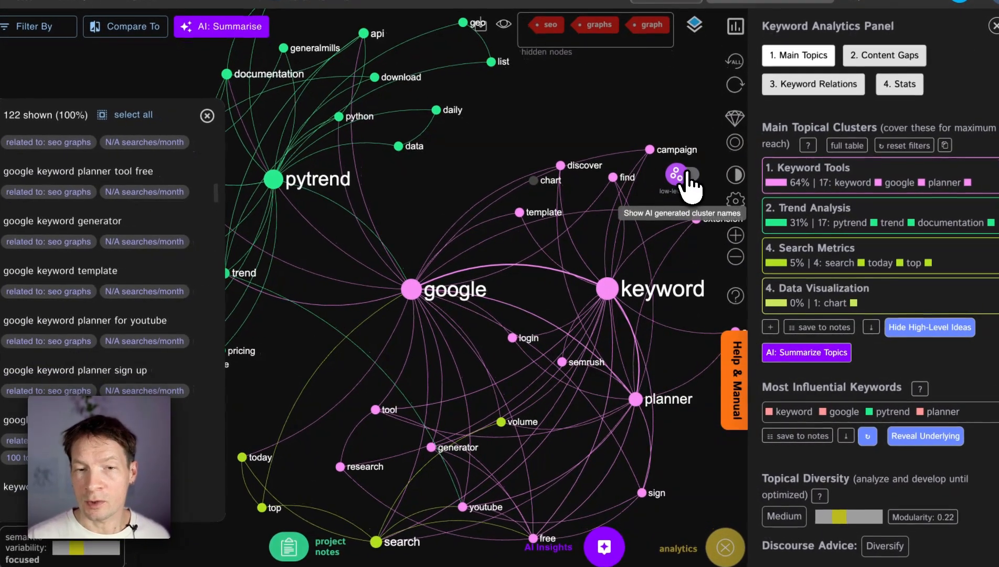
pyautogui.click(685, 188)
pyautogui.click(685, 188)
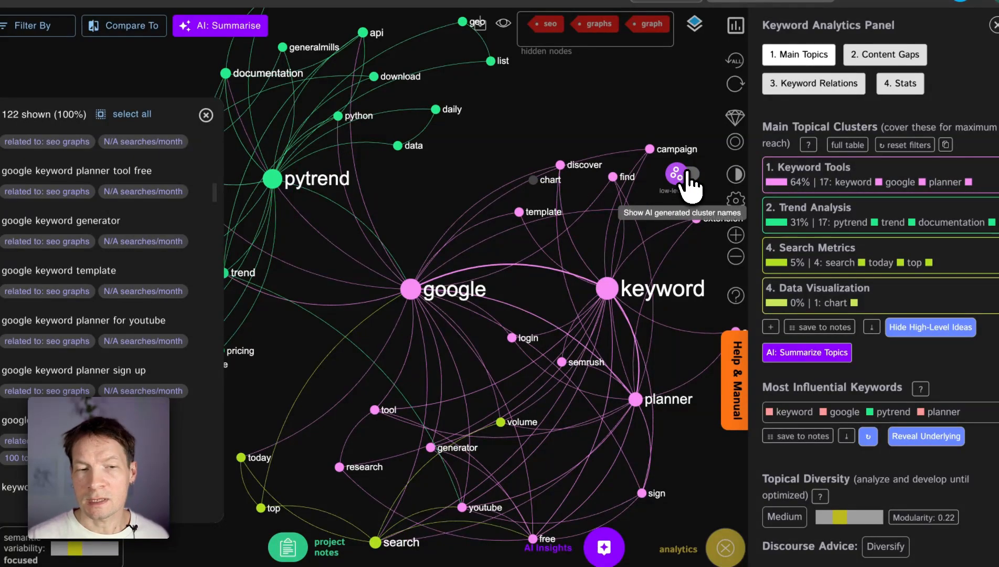
# Step: Isolate the pytrend node with its connections and search phrases, and clear the selection
pyautogui.moveTo(402, 255); pyautogui.dragTo(431, 263)
pyautogui.moveTo(562, 333); pyautogui.dragTo(507, 342)
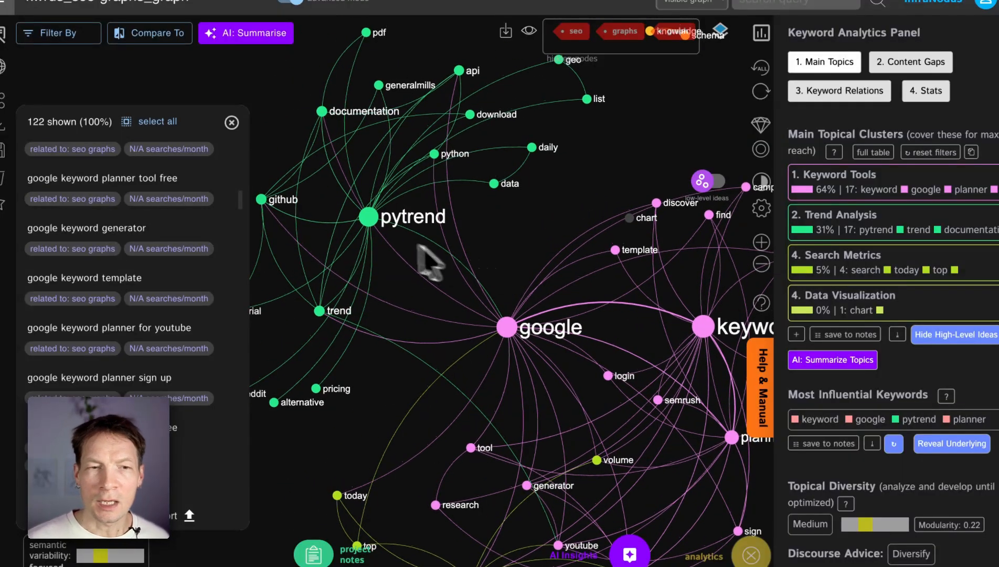
pyautogui.click(369, 217)
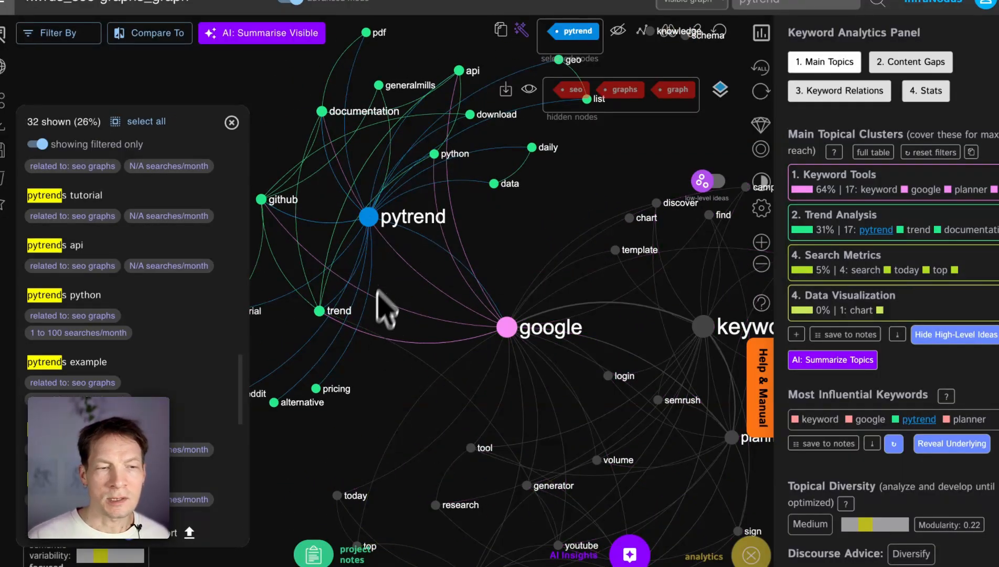
pyautogui.click(368, 218)
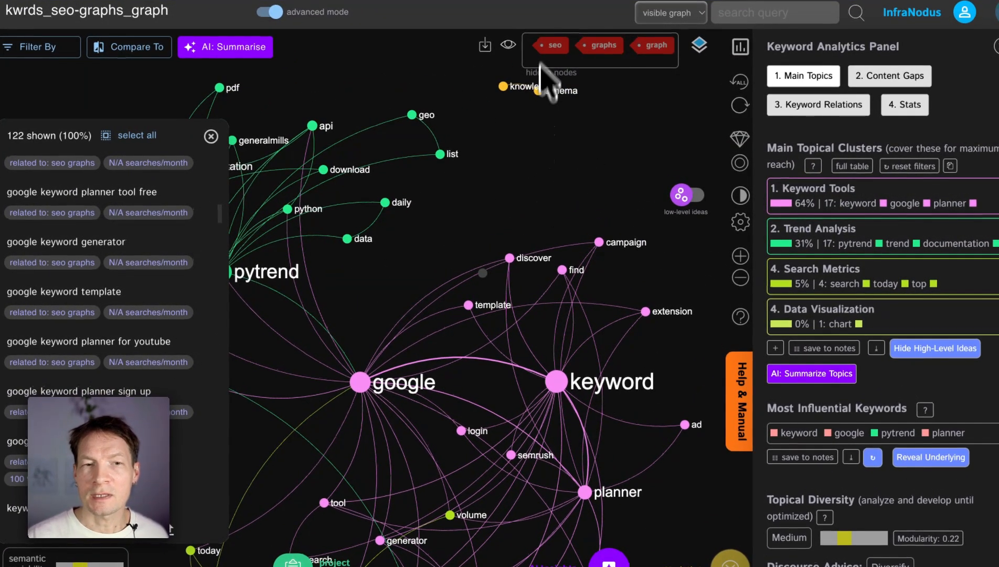
# Step: Bring back all hidden nodes in the graph and hide only the seo and graph nodes
pyautogui.click(508, 51)
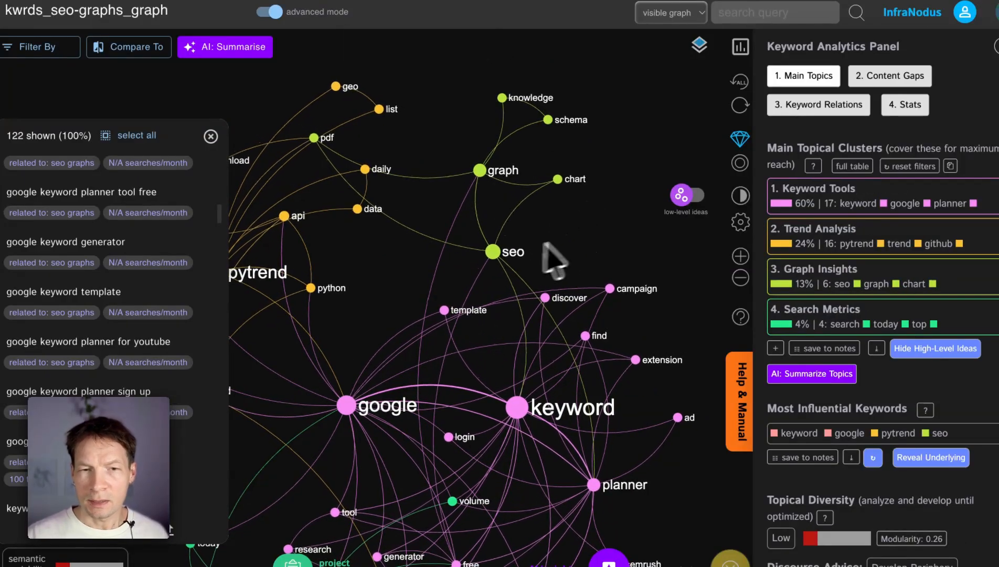
pyautogui.click(512, 254)
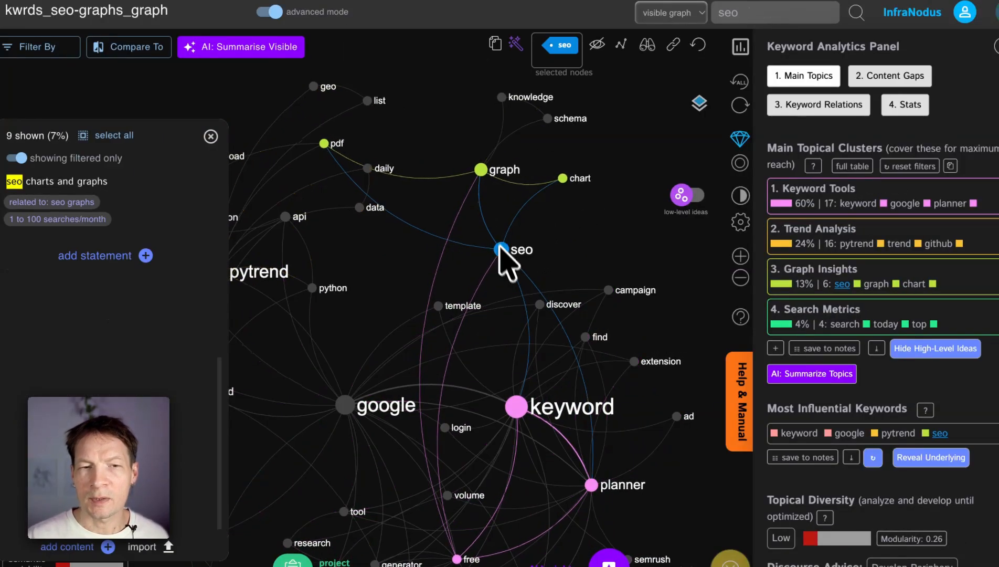
pyautogui.click(483, 172)
pyautogui.click(602, 48)
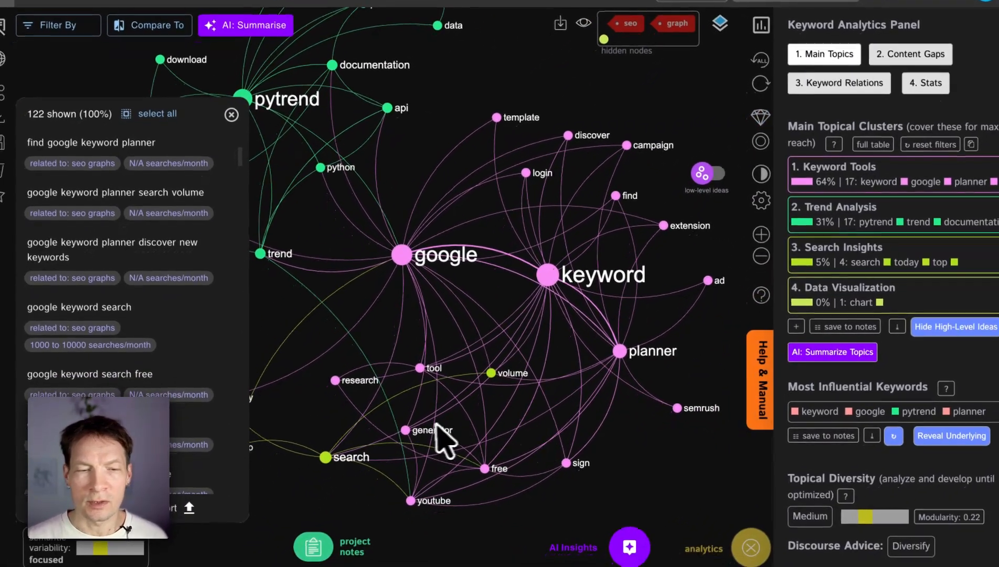
# Step: Isolate the generator node, read through the search phrases containing it, and clear the selection
pyautogui.click(407, 430)
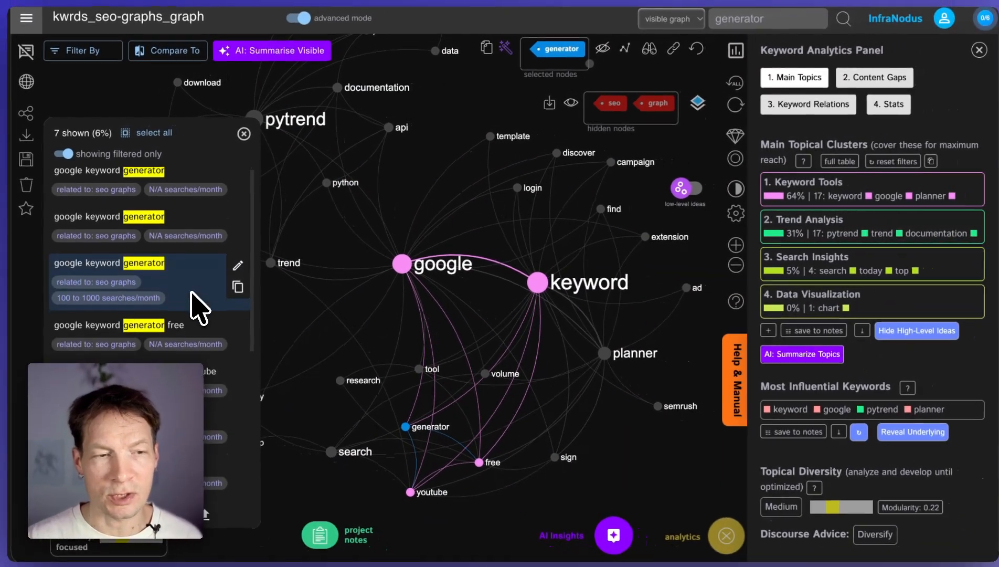
pyautogui.scroll(-1, 192, 292)
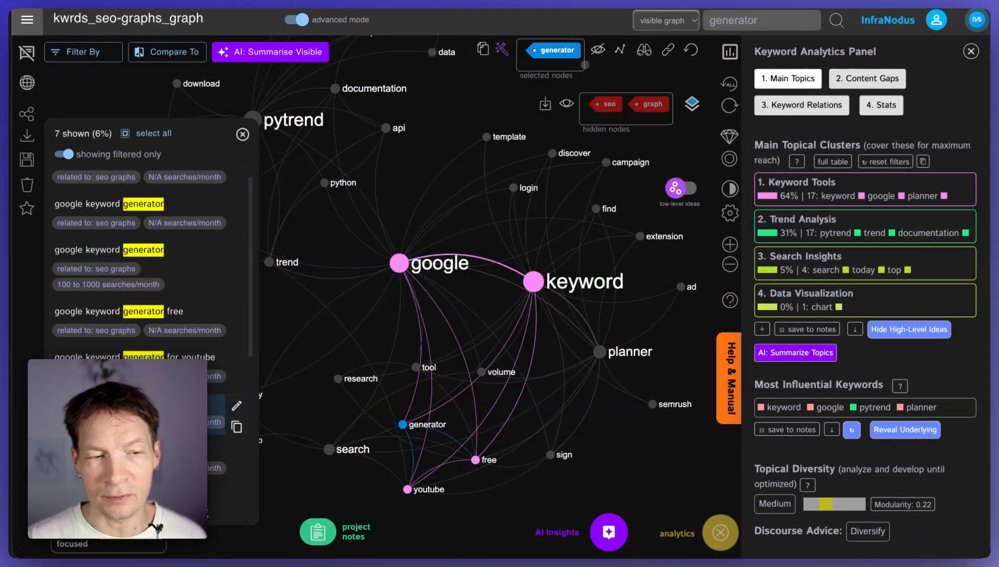
pyautogui.scroll(-3, 209, 419)
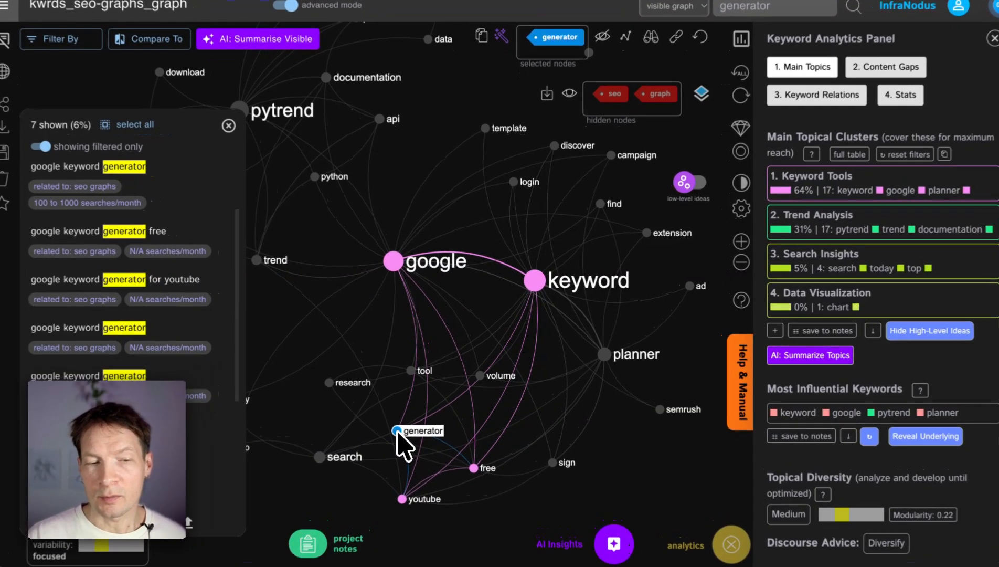
pyautogui.click(402, 426)
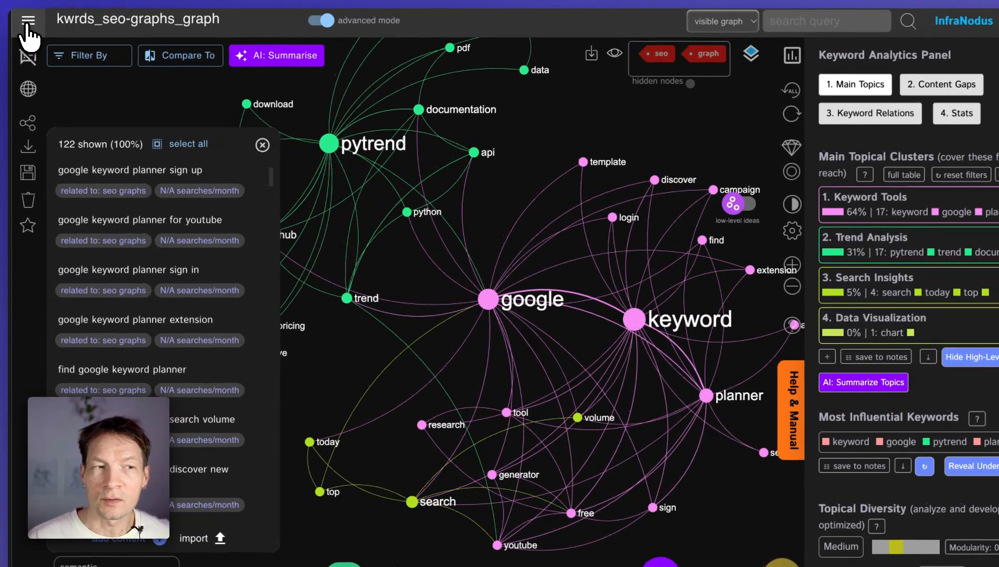
# Step: Start a new Market Research & SEO Analysis workflow for the query "seo graphs" with Google Search Results as the data source
pyautogui.click(6, 11)
pyautogui.click(78, 100)
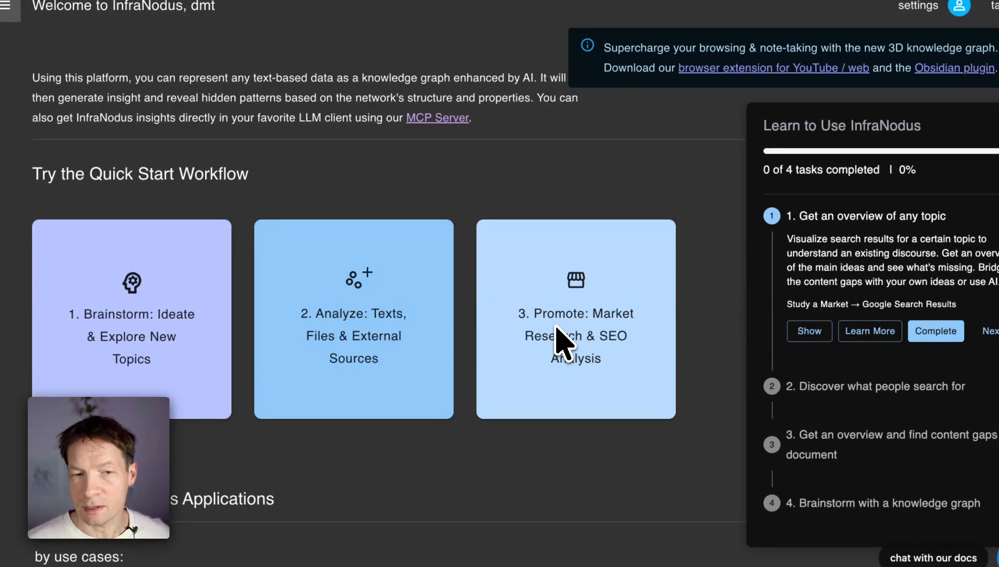
pyautogui.click(573, 321)
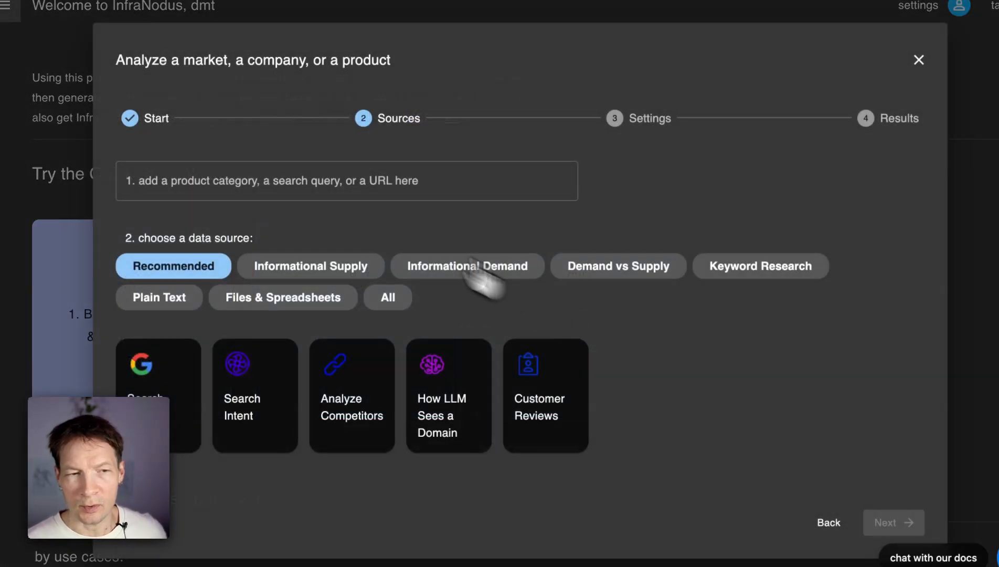
pyautogui.click(218, 174)
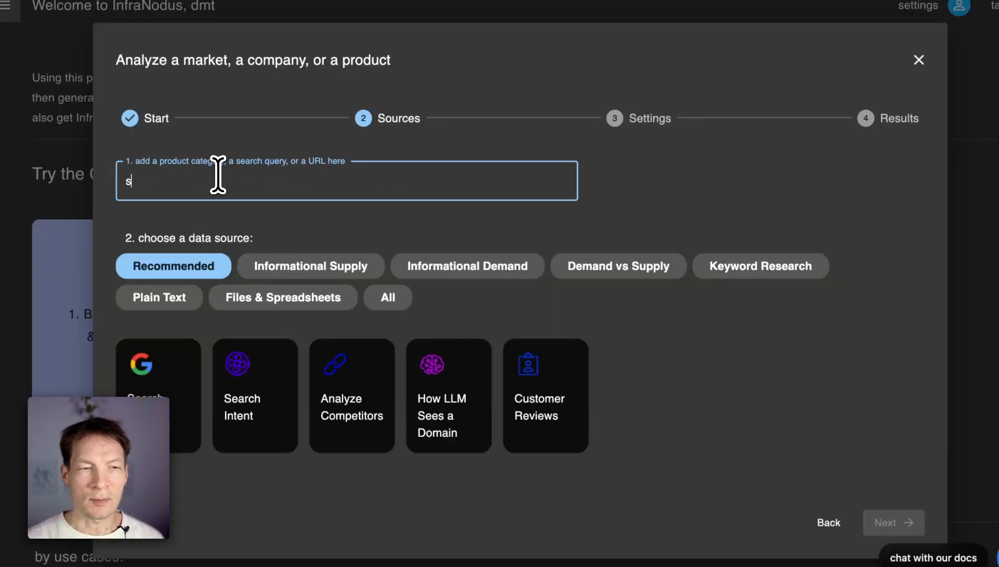
pyautogui.write('seo grap')
pyautogui.write('h')
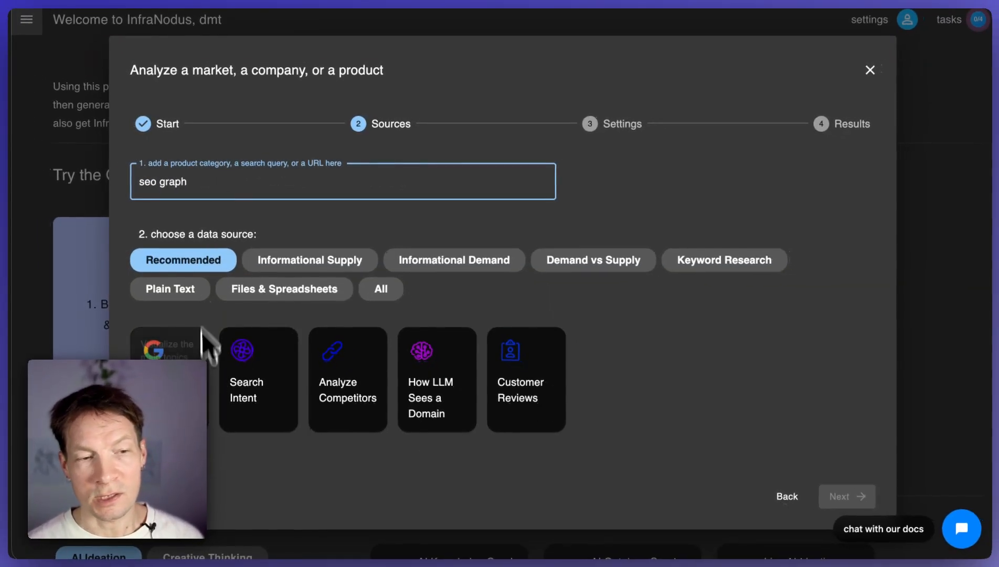
pyautogui.write('s')
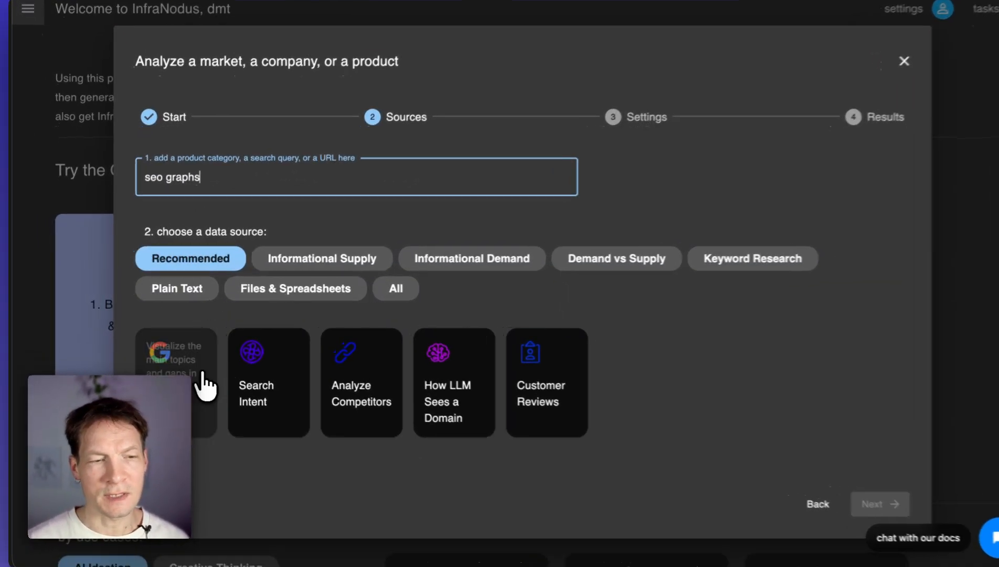
pyautogui.click(195, 382)
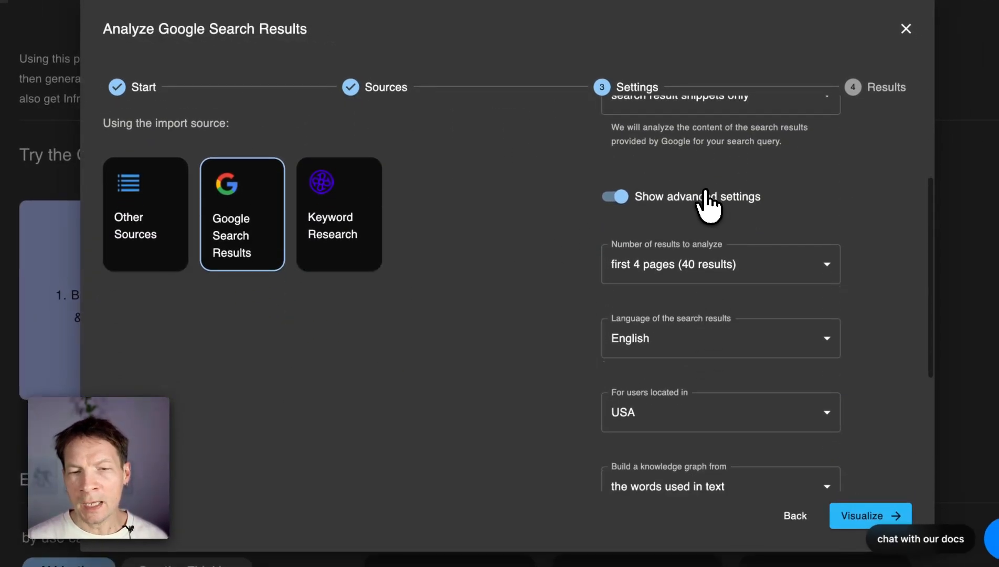
# Step: Visualize the search result snippets from the first 4 pages, in English for USA, as the graph google_seo-graphs_12
pyautogui.scroll(3, 707, 195)
pyautogui.click(718, 179)
pyautogui.press('Return')
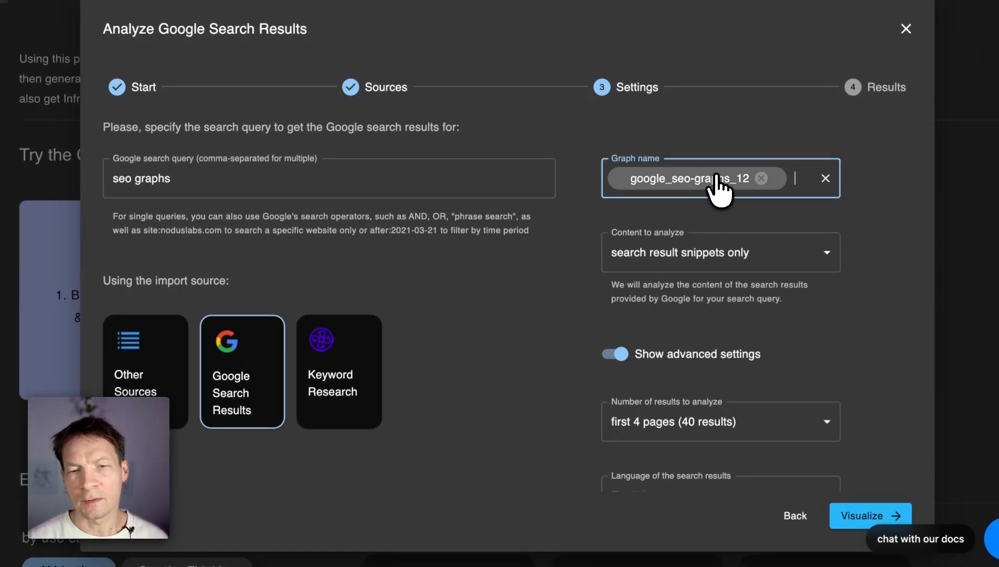
pyautogui.scroll(-3, 893, 467)
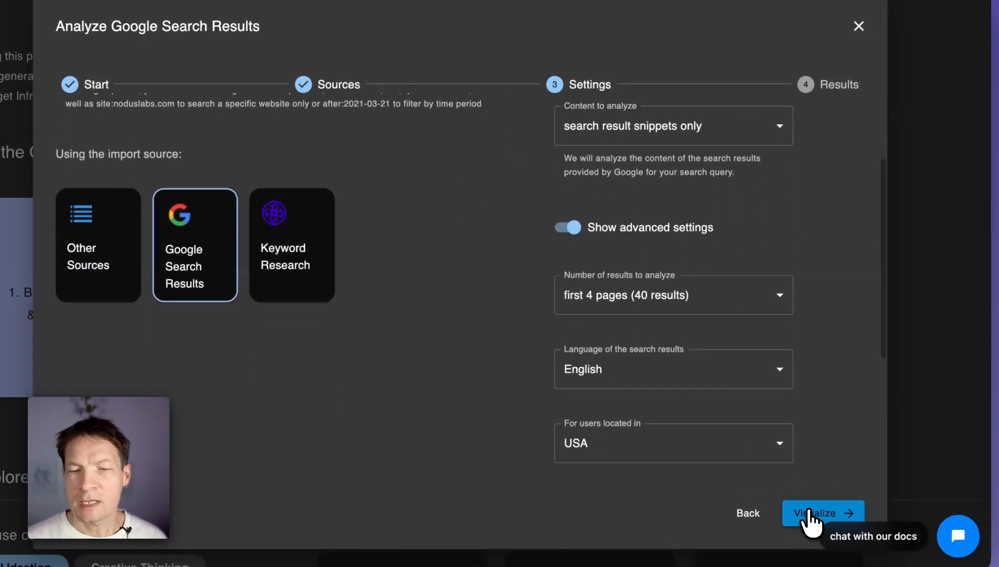
pyautogui.click(811, 513)
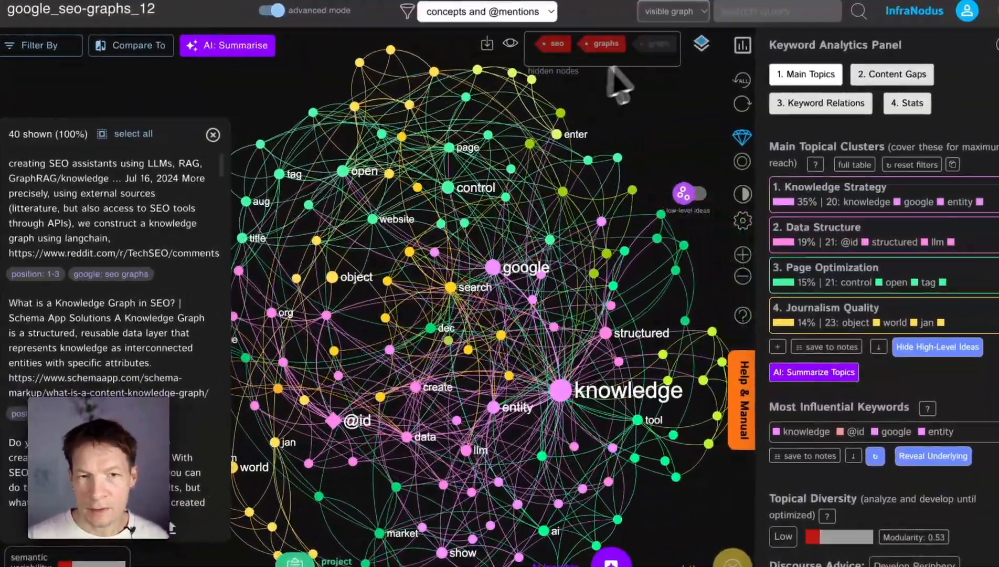
# Step: Bring back all hidden nodes in the search results graph and hide only the graph and seo nodes
pyautogui.click(511, 44)
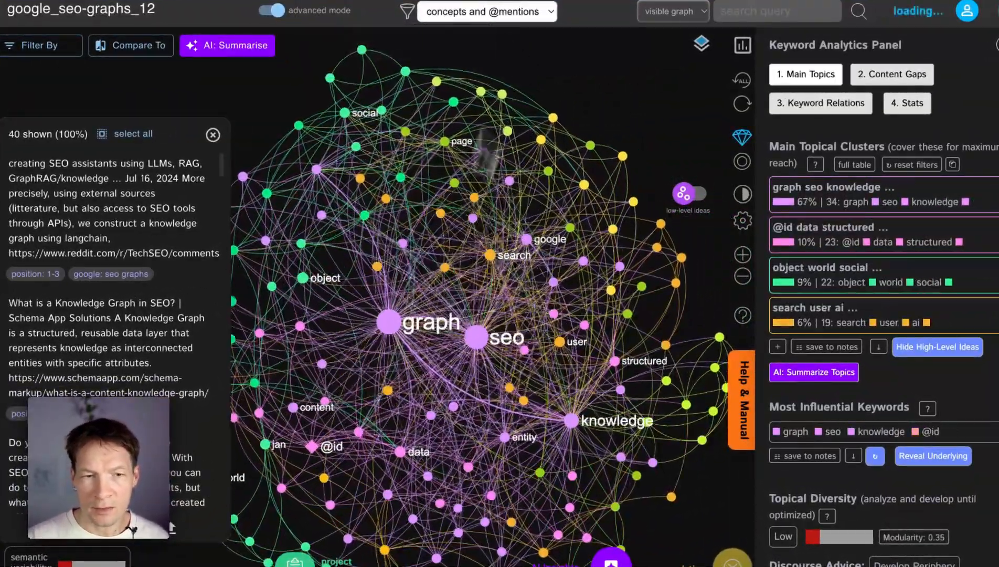
pyautogui.click(389, 306)
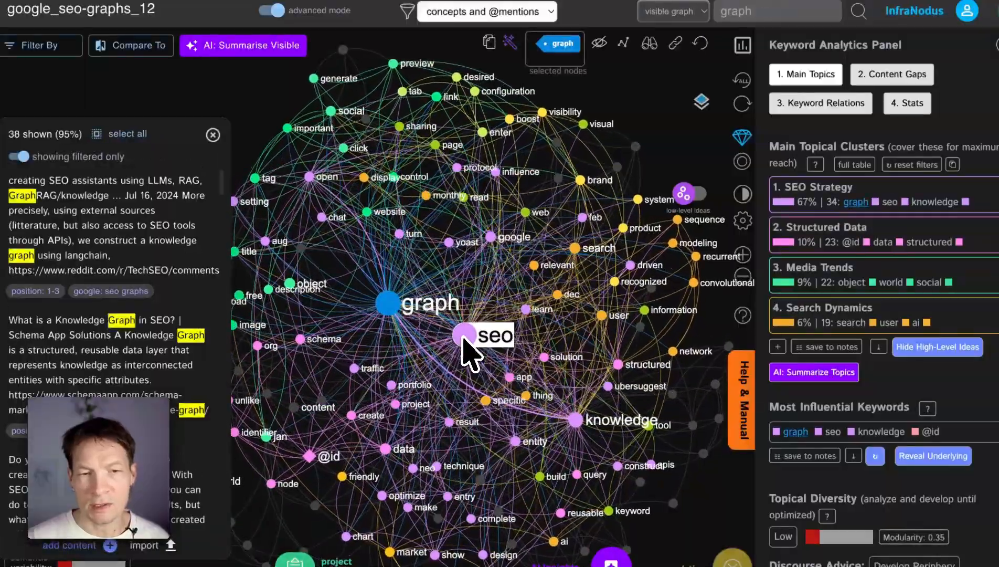
pyautogui.click(464, 341)
pyautogui.click(605, 52)
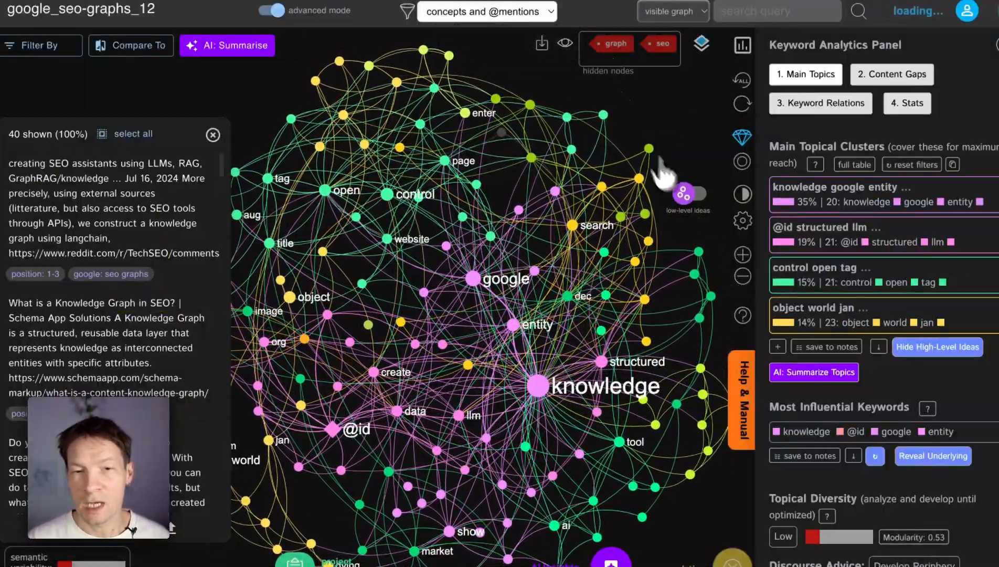
# Step: Show the graph's high-level ideas, save the main topical clusters to the project notes, and close the notes
pyautogui.click(687, 194)
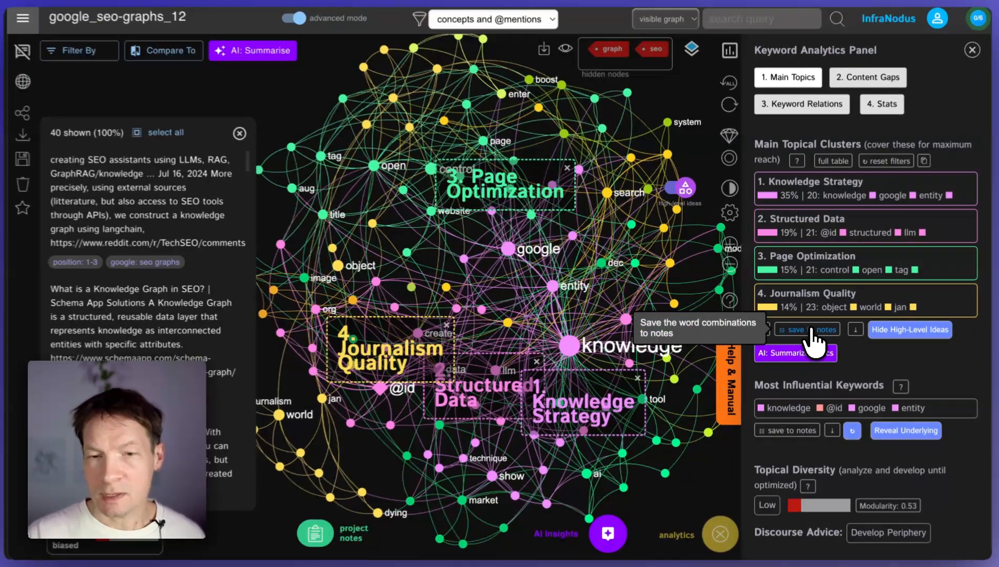
pyautogui.click(812, 336)
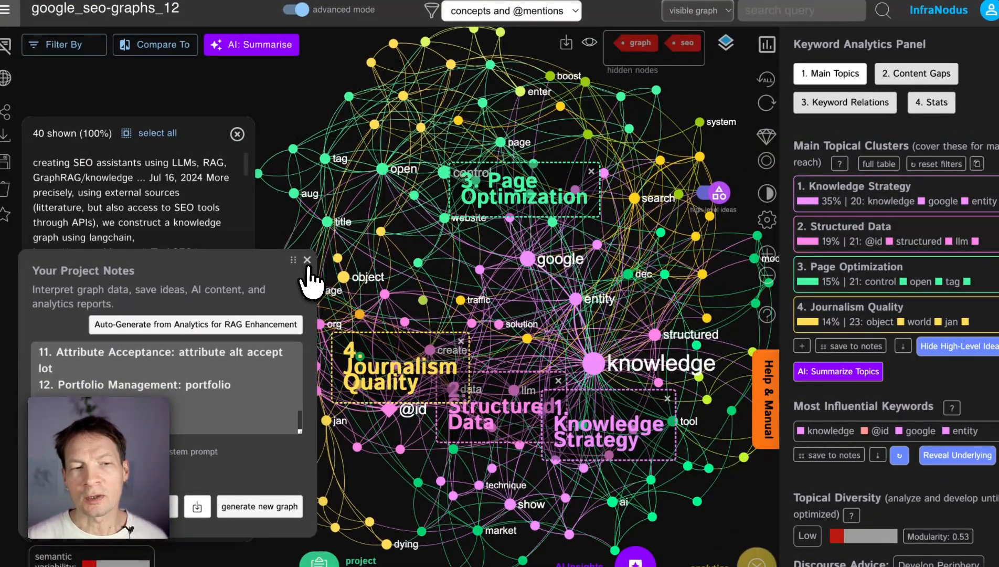
pyautogui.click(307, 259)
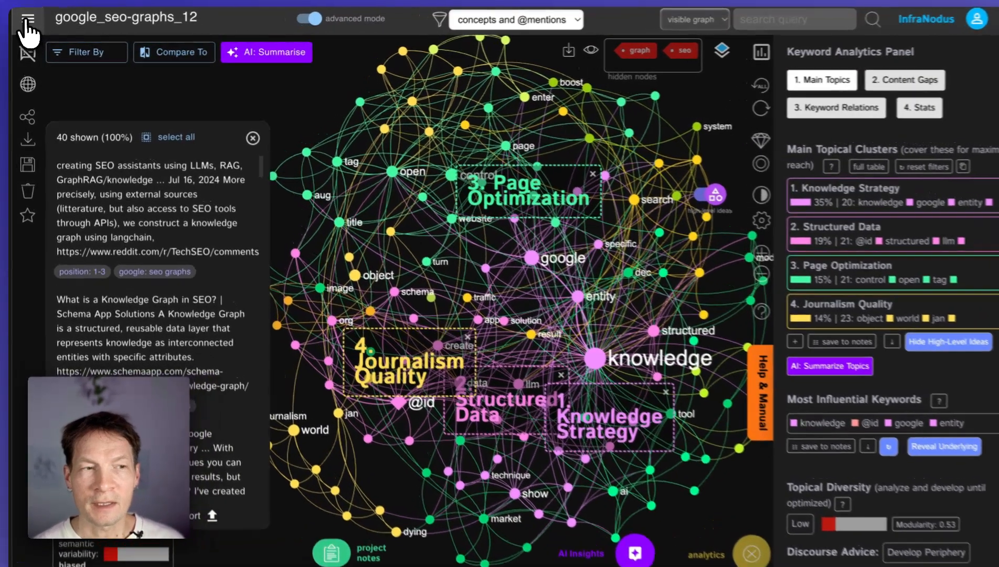
# Step: Compare google_seo-graphs_12 with the kwrds_seo-graphs_graph context using the "differs from" option and visualise the difference
pyautogui.click(26, 20)
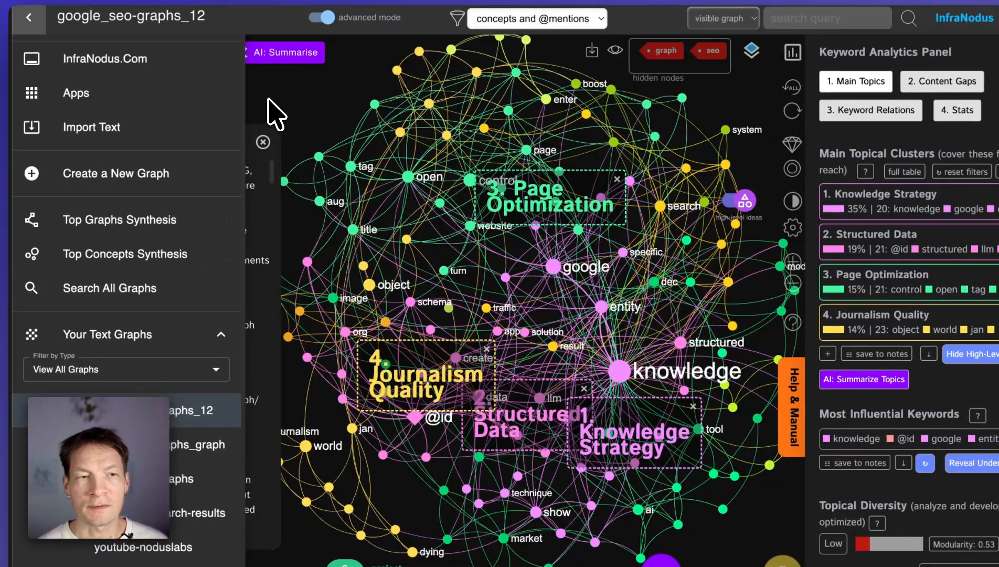
pyautogui.click(252, 108)
pyautogui.click(171, 52)
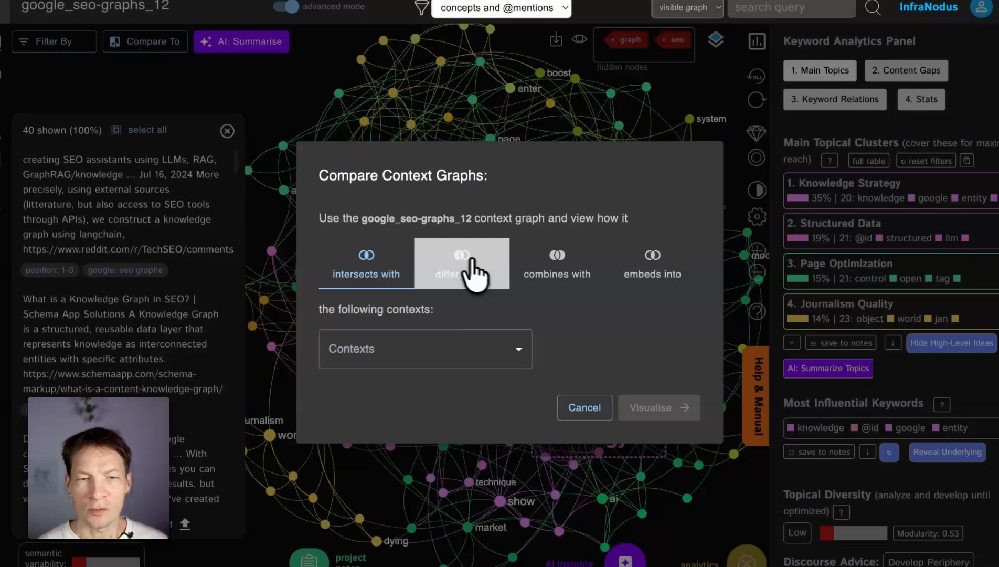
pyautogui.click(498, 271)
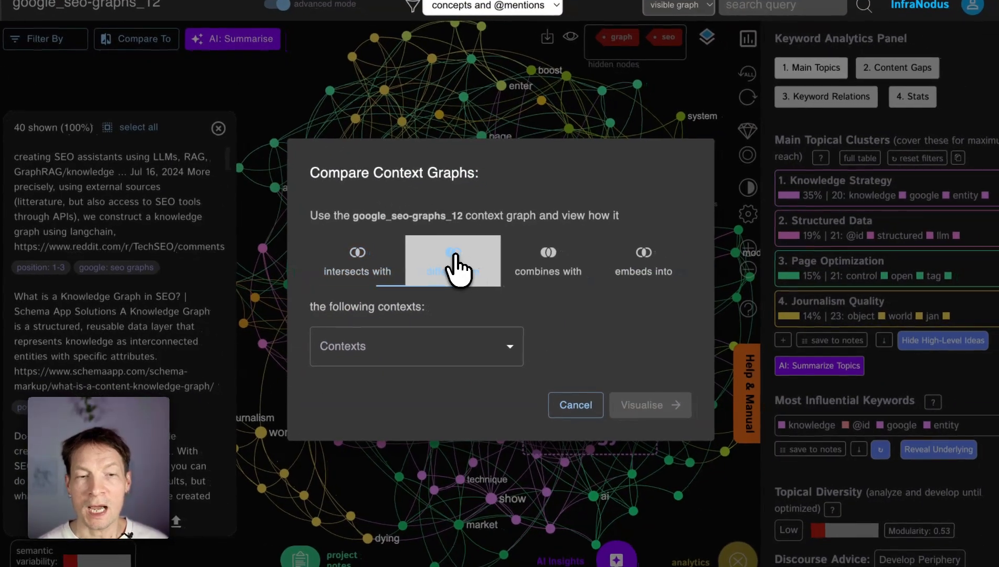
pyautogui.click(428, 351)
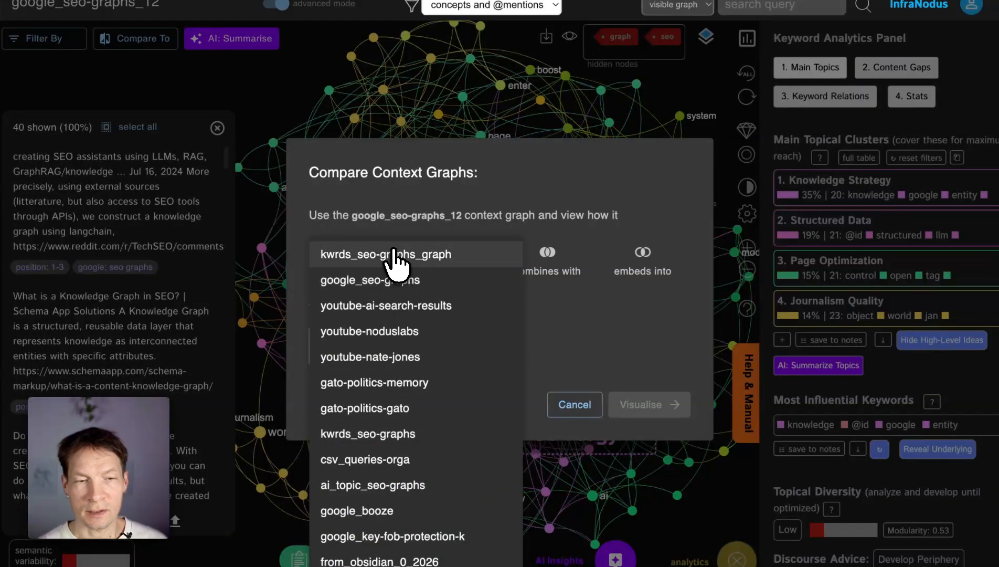
pyautogui.click(394, 254)
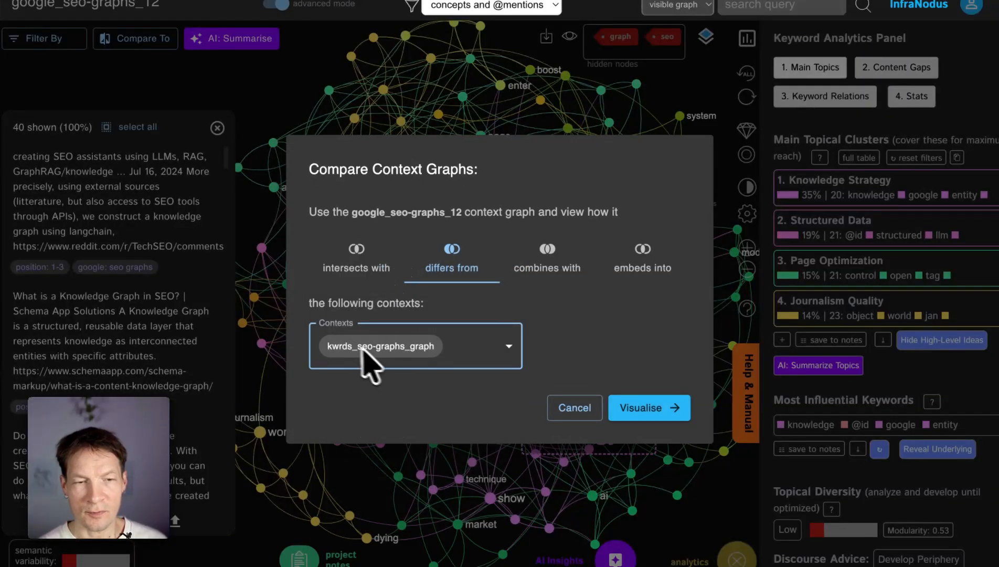
pyautogui.click(659, 407)
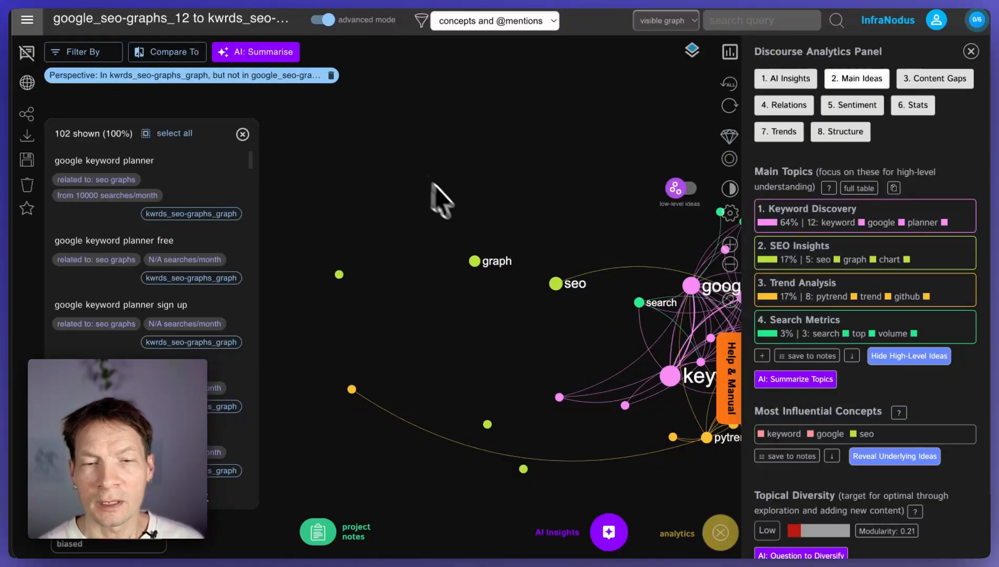
# Step: Select the google, keyword and planner nodes together in the difference graph to view the search phrases containing them
pyautogui.moveTo(567, 330); pyautogui.dragTo(415, 335)
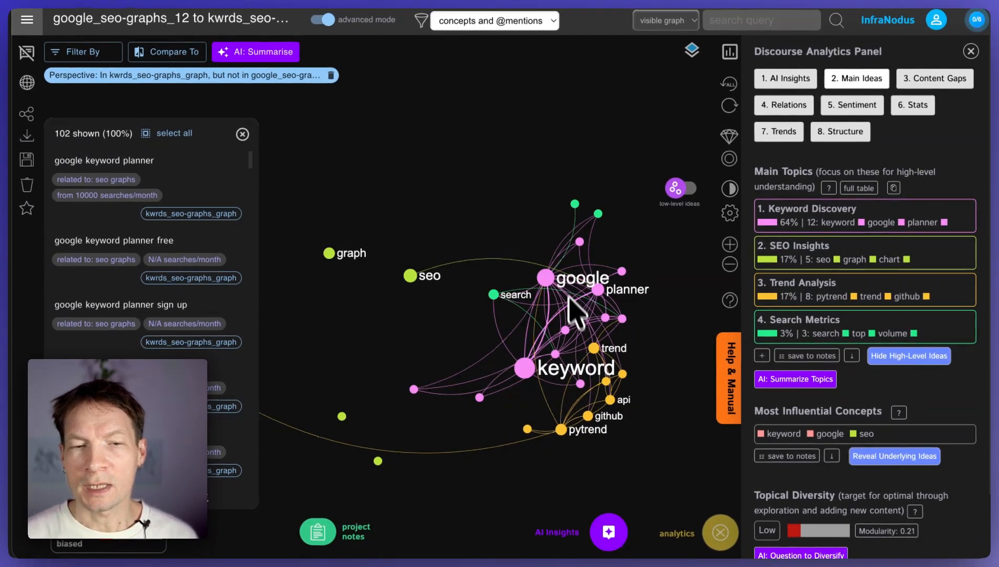
pyautogui.click(546, 278)
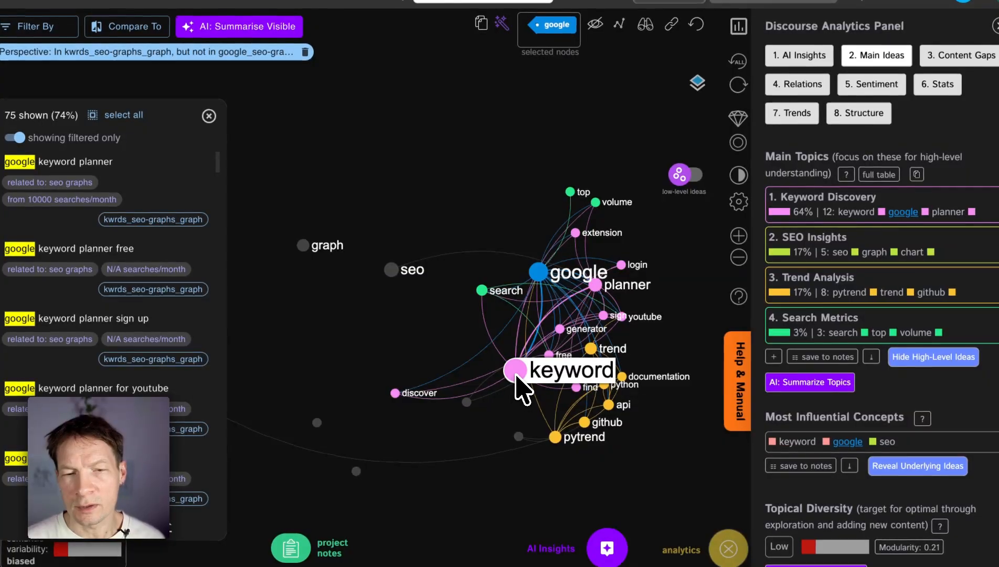
pyautogui.click(525, 368)
pyautogui.click(596, 285)
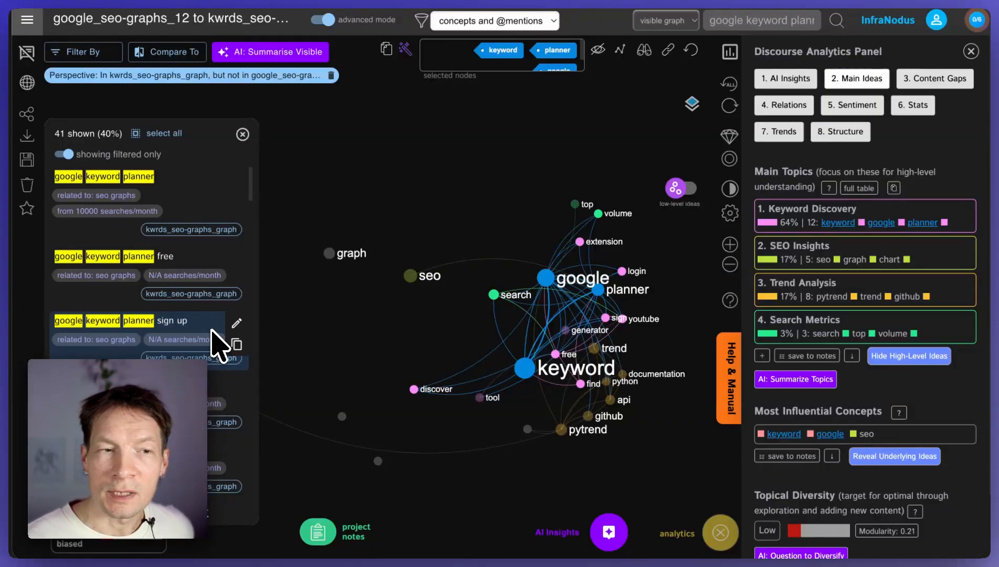
pyautogui.click(27, 20)
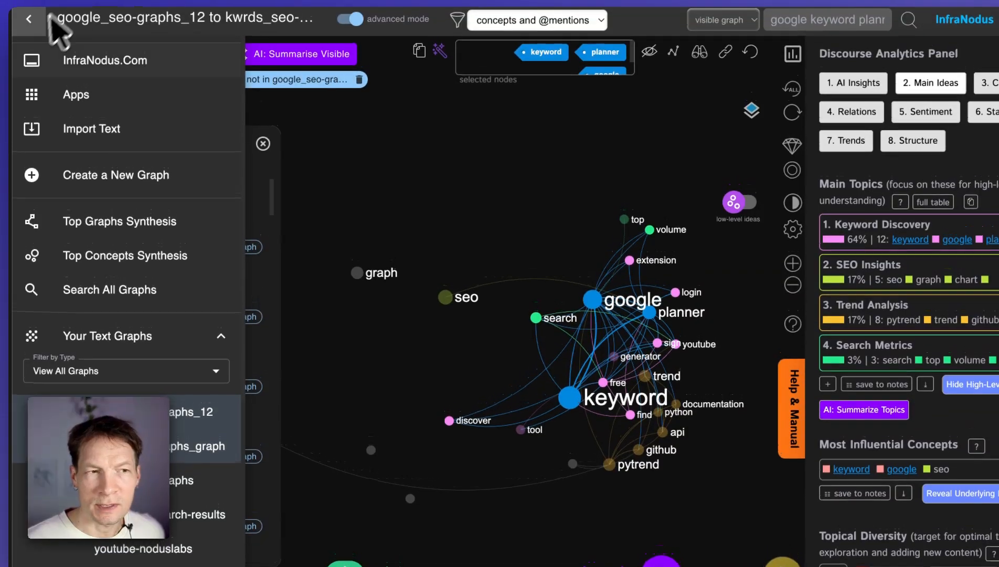
pyautogui.click(30, 14)
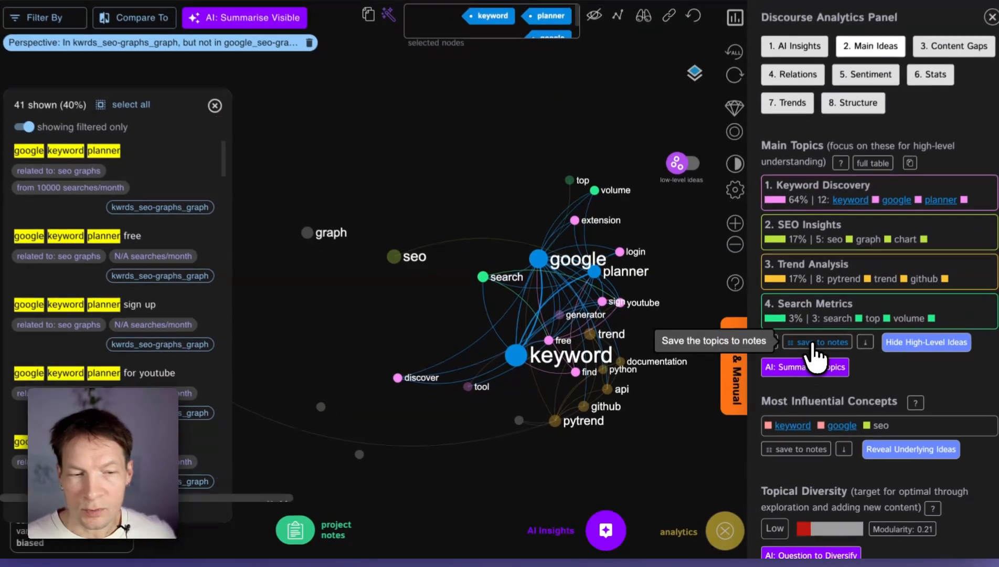
# Step: Save the difference graph's main topics to the project notes, check them, and close the notes
pyautogui.click(808, 355)
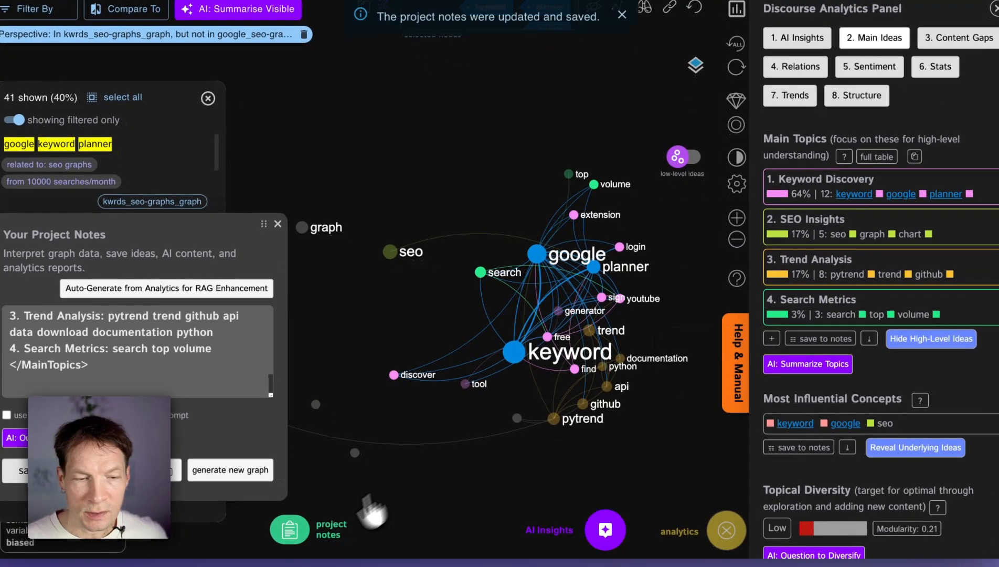
pyautogui.click(355, 536)
pyautogui.click(363, 536)
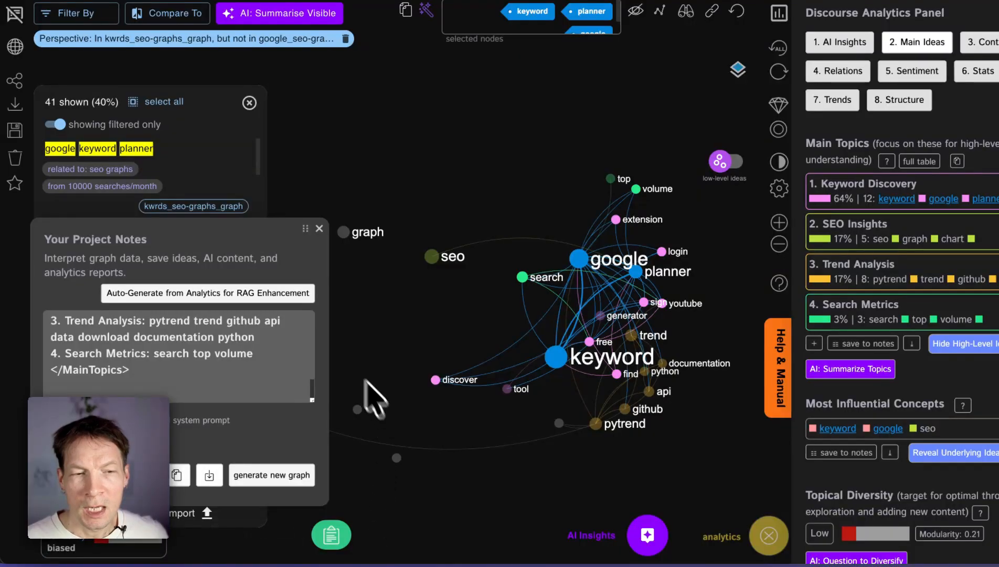
pyautogui.click(319, 229)
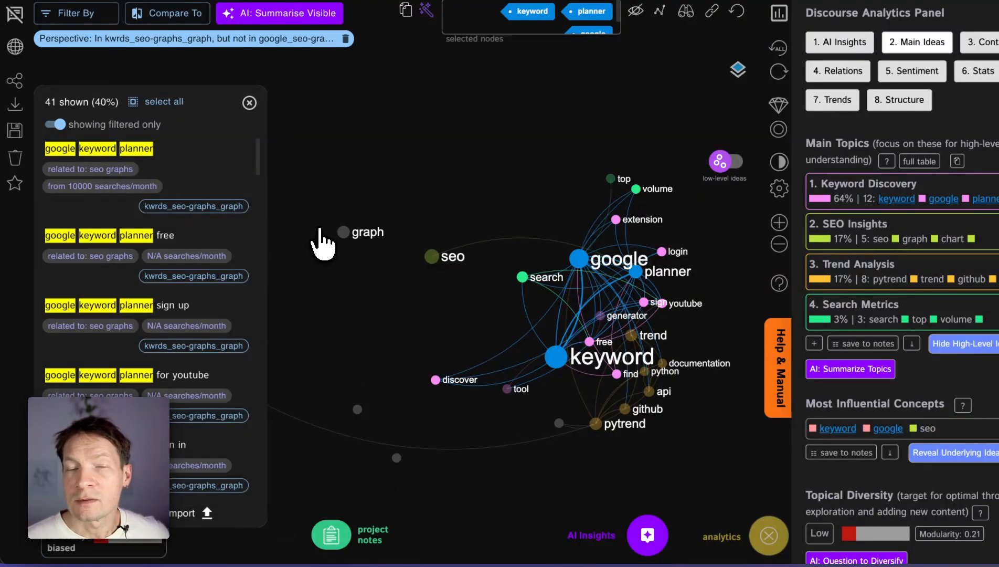